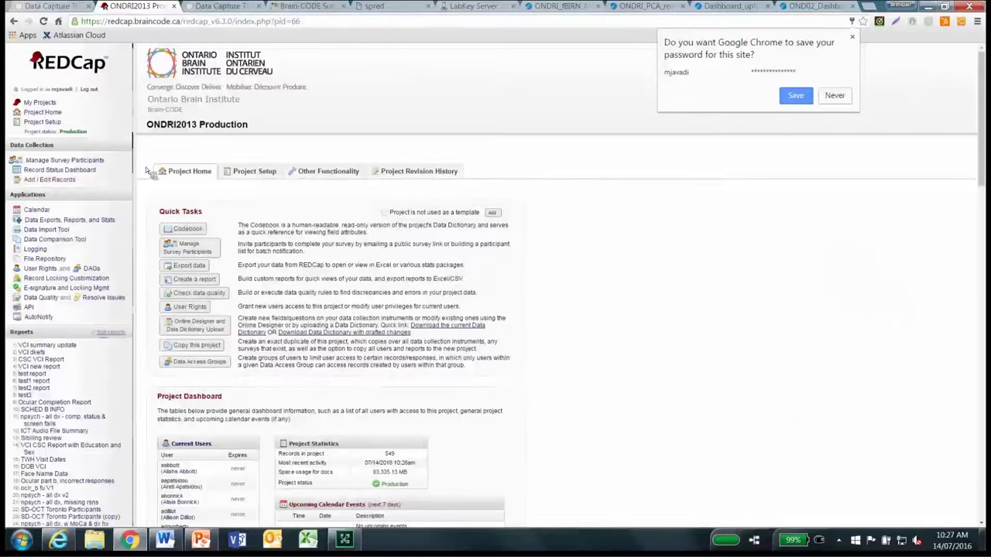
# Step: Leave the ONDRI2013 Production home for the My Projects list
pyautogui.click(40, 103)
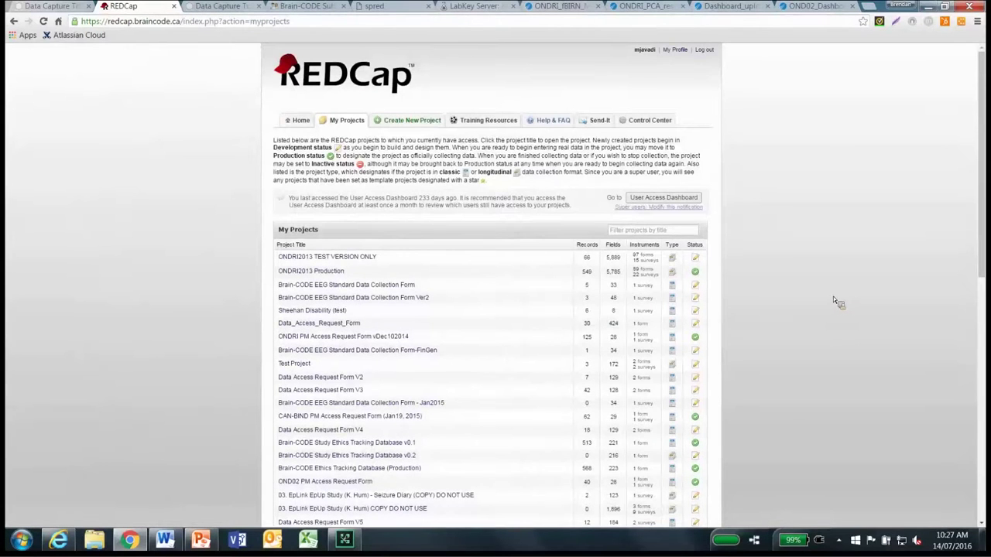
# Step: Open the ONDRI2013 Production project again from the My Projects list
pyautogui.scroll(-1, 831, 295)
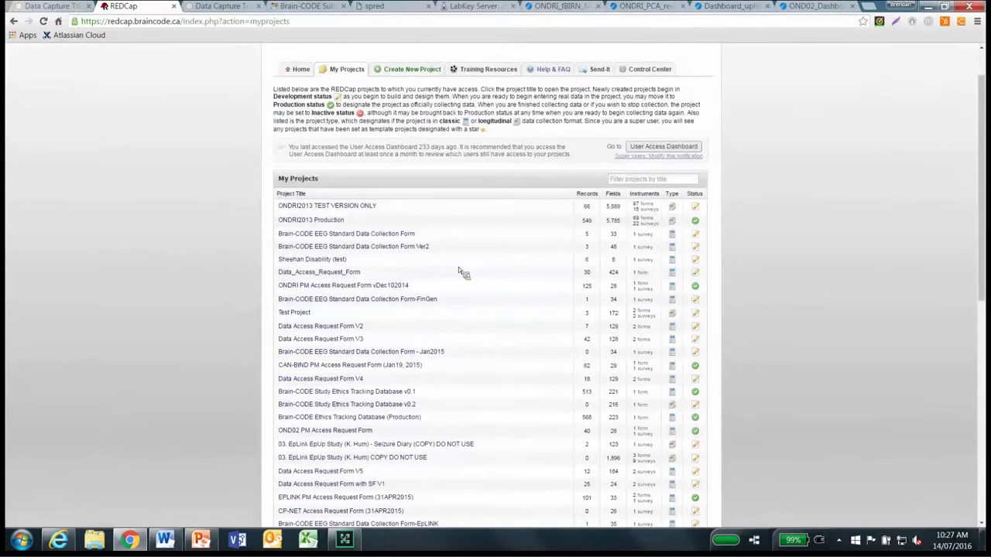
pyautogui.click(632, 183)
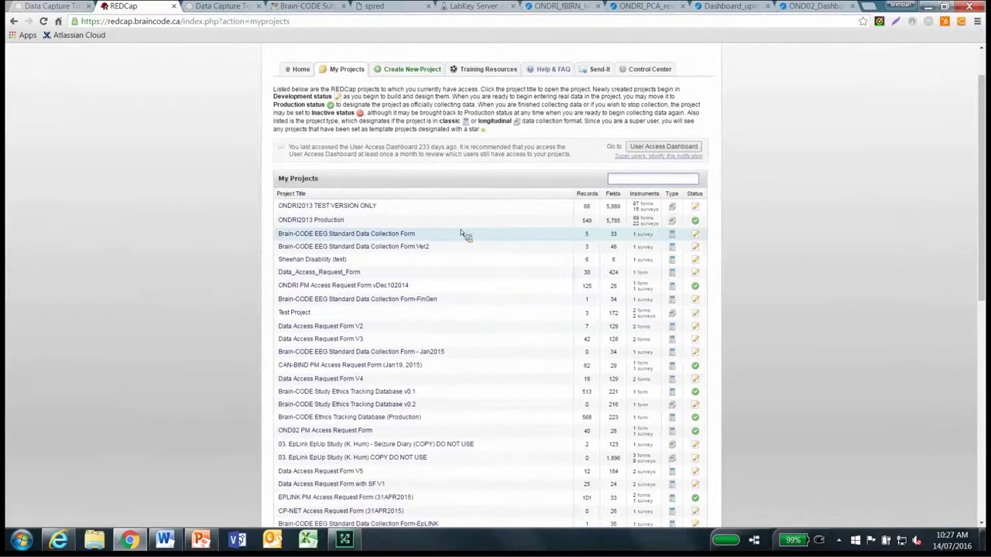
pyautogui.click(297, 222)
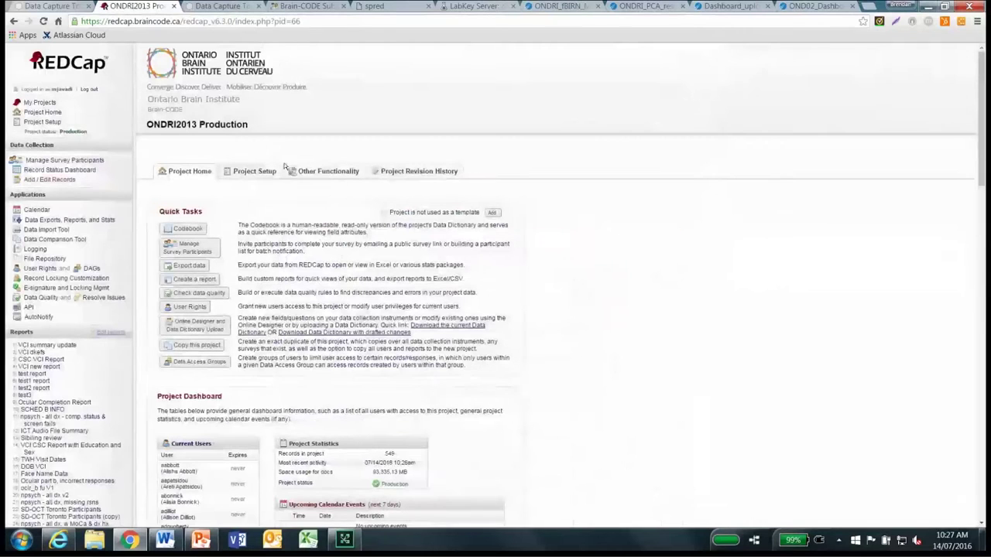
# Step: Open an existing Arm 5: VCI participant's event grid through Add / Edit Records
pyautogui.click(68, 182)
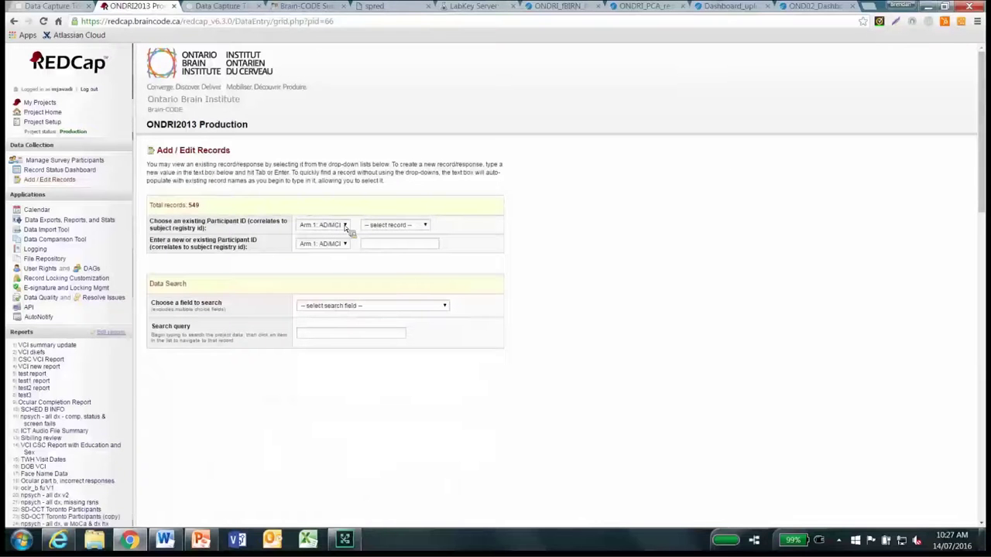
pyautogui.click(346, 225)
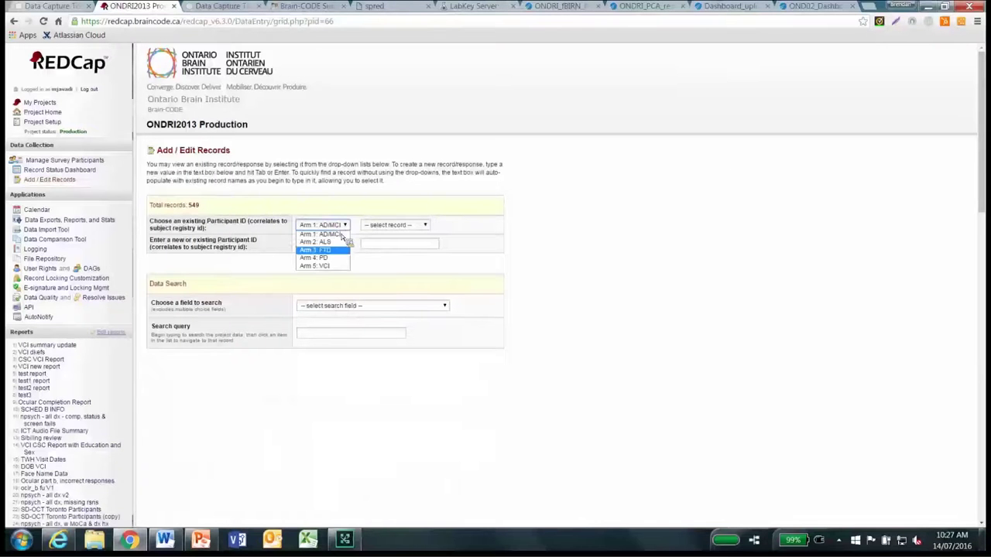
pyautogui.click(333, 266)
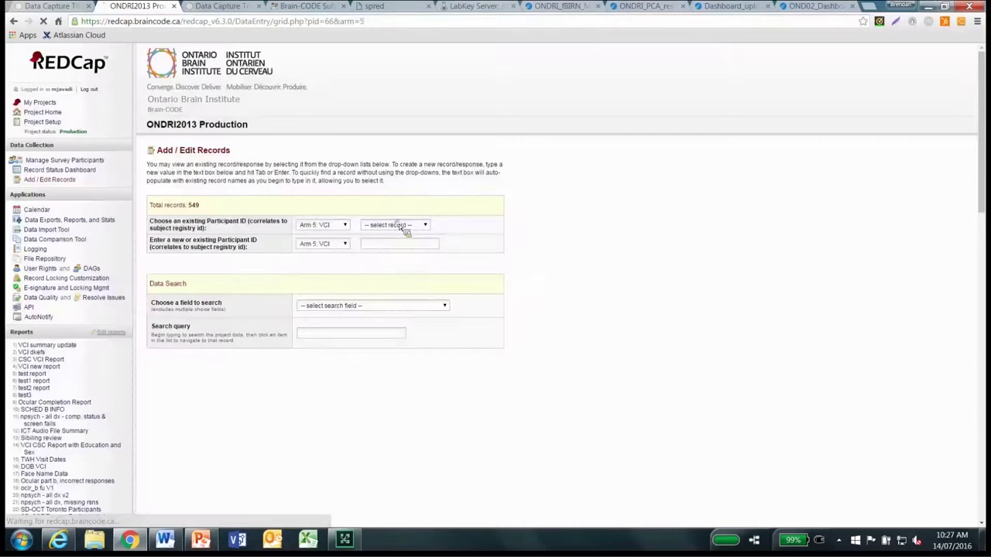
pyautogui.click(399, 224)
pyautogui.click(396, 249)
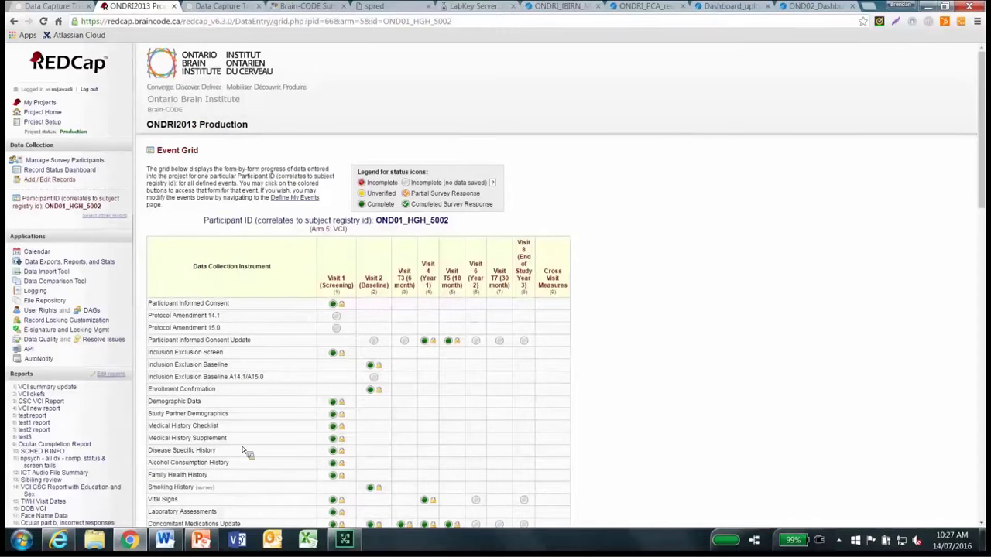
# Step: Review the participant's form statuses across visits, then return to Add / Edit Records
pyautogui.scroll(-3, 693, 356)
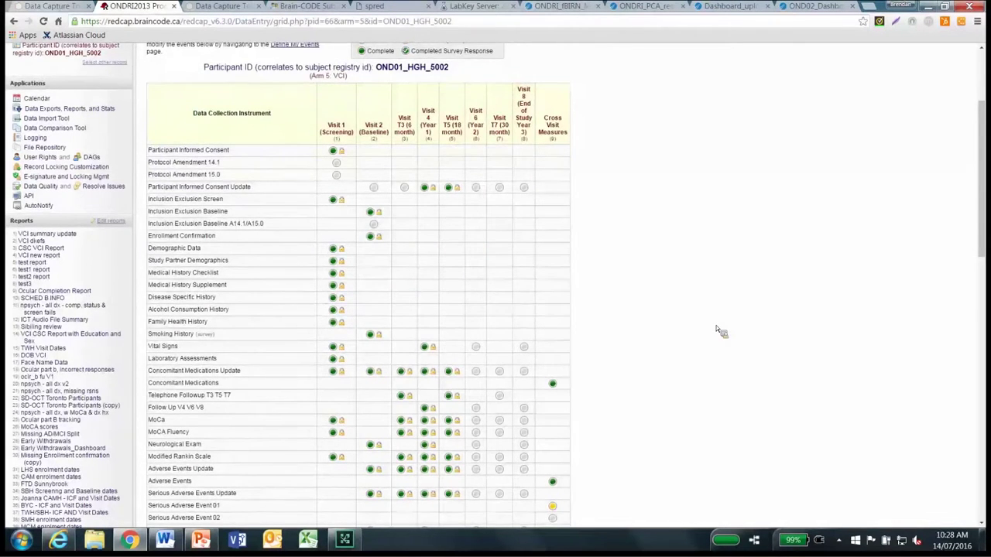
pyautogui.scroll(1, 717, 326)
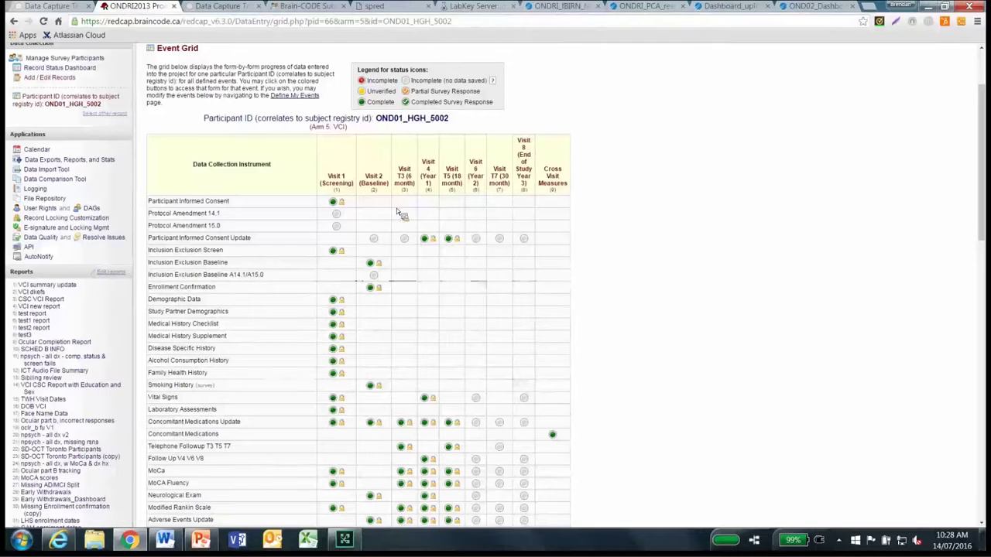
pyautogui.scroll(1, 233, 187)
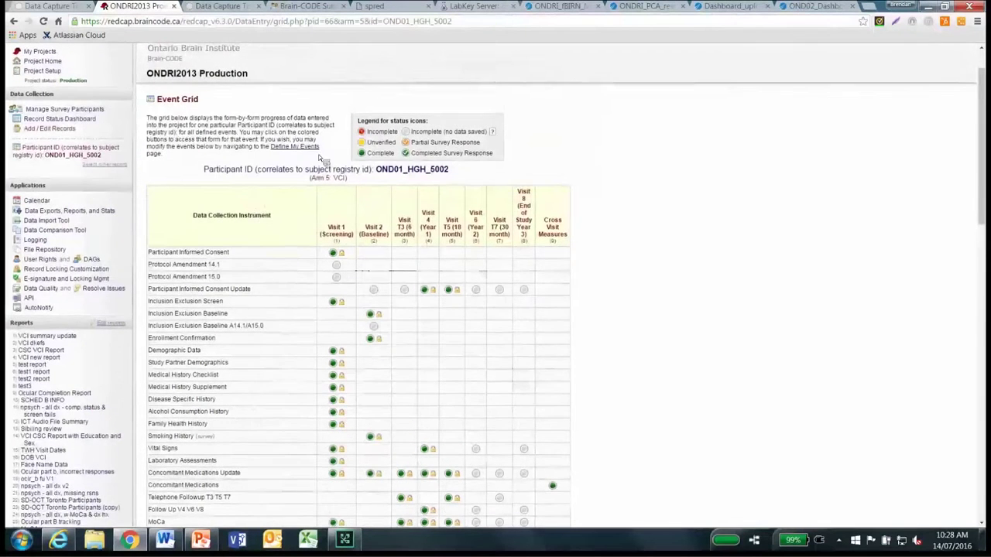
pyautogui.scroll(1, 318, 155)
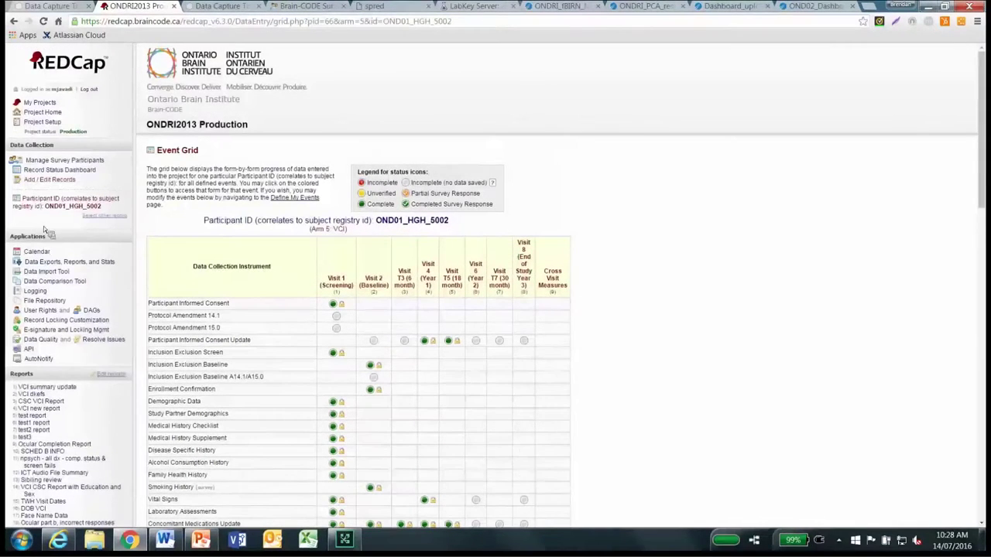
pyautogui.click(62, 182)
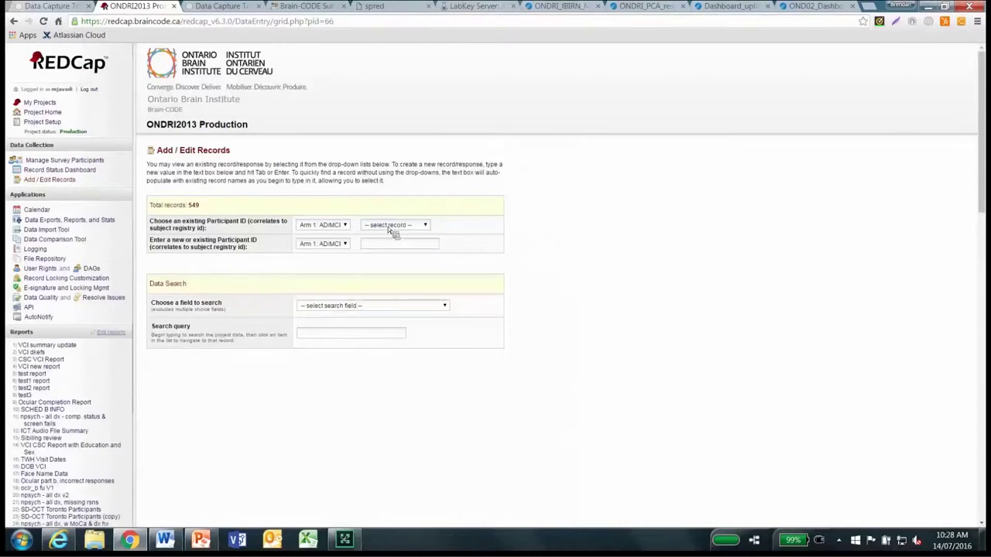
# Step: Choose OND01_TST_1001 from the record dropdown to open its Arm 1: AD/MCI event grid
pyautogui.click(391, 225)
pyautogui.scroll(-3, 392, 264)
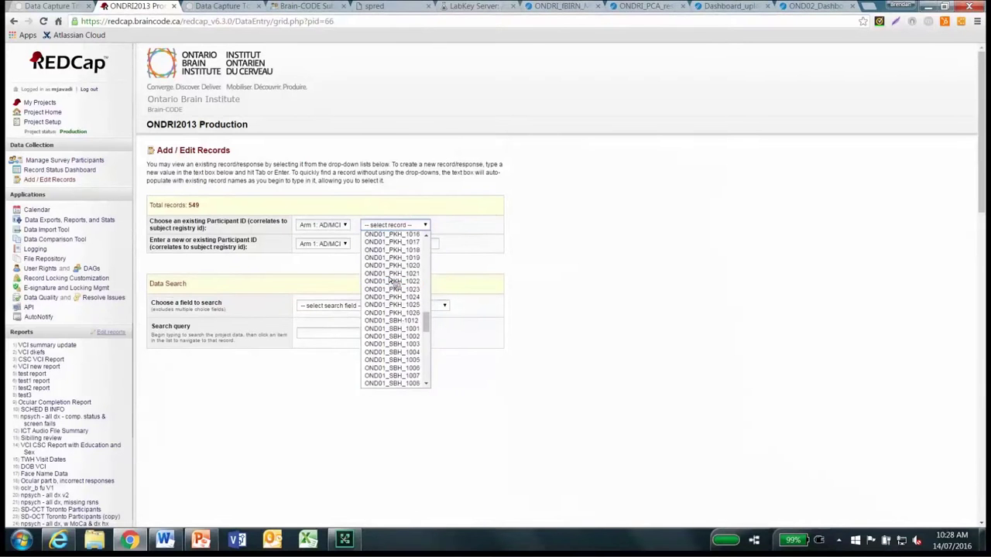
pyautogui.scroll(-6, 394, 296)
pyautogui.click(396, 364)
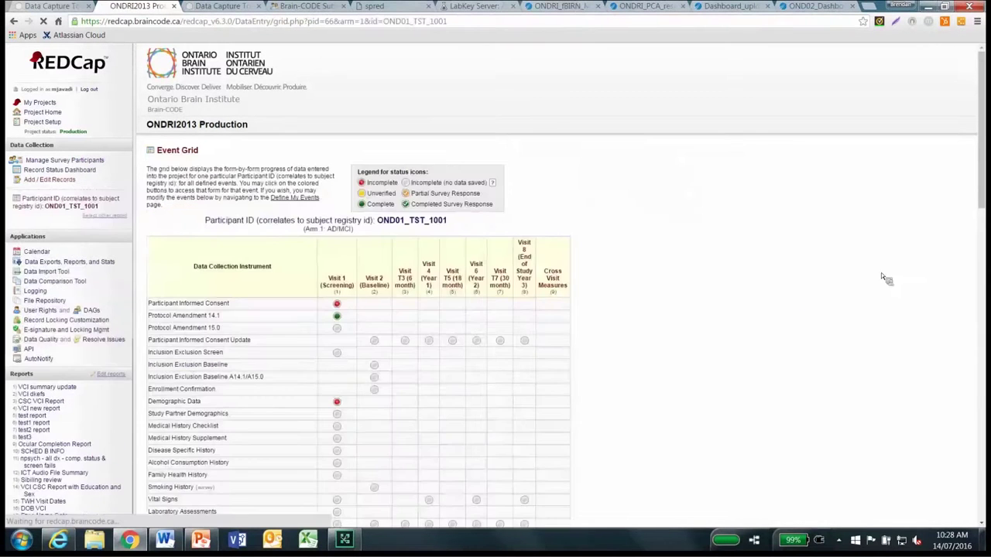
pyautogui.scroll(-2, 829, 298)
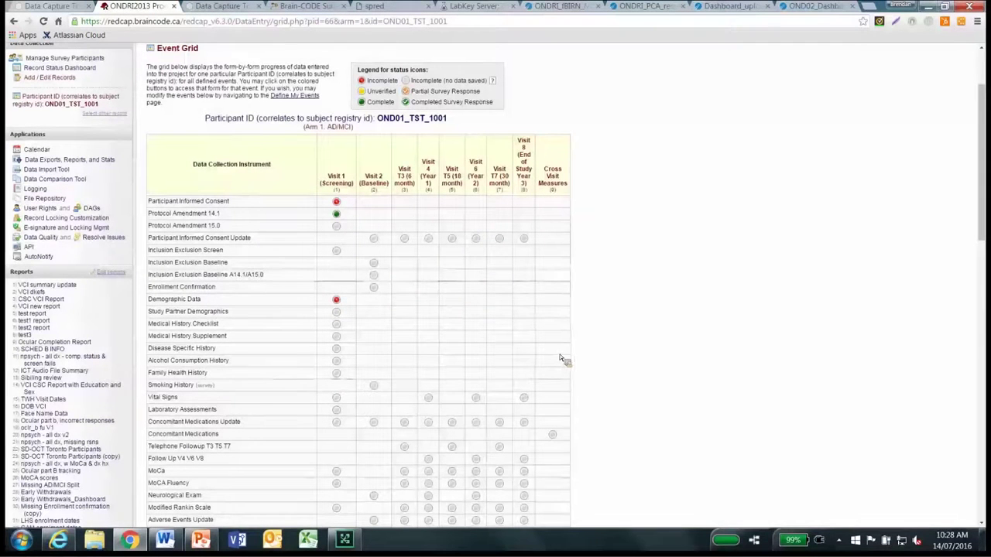
# Step: Open Visit 1 Demographic Data and set Date Administered and date of birth to 07-14-2016
pyautogui.click(340, 302)
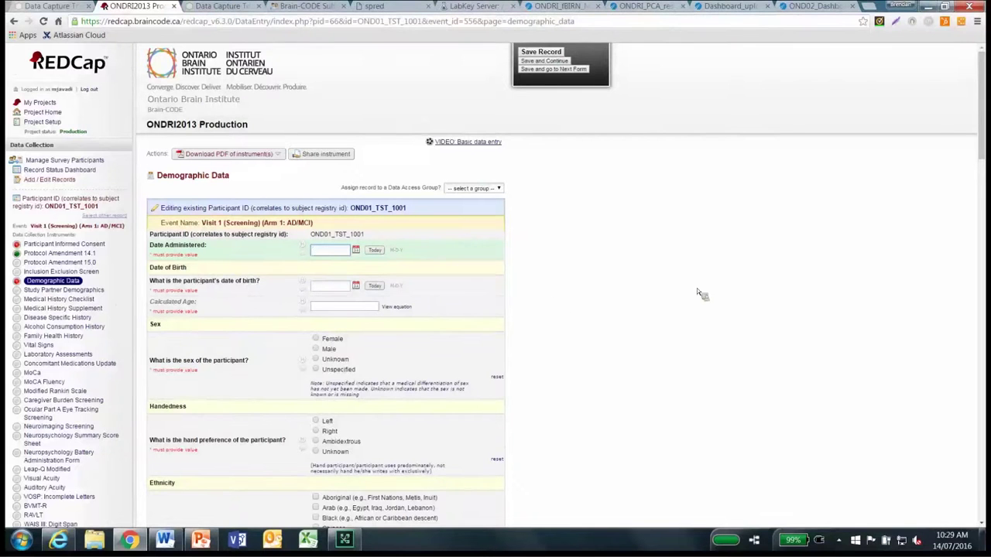
pyautogui.scroll(-1, 604, 315)
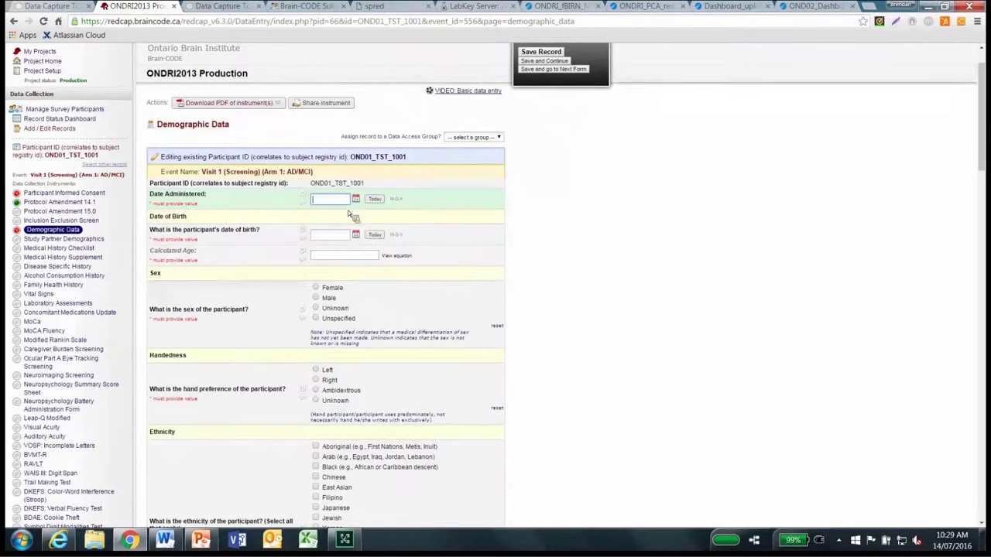
pyautogui.click(374, 200)
pyautogui.click(374, 234)
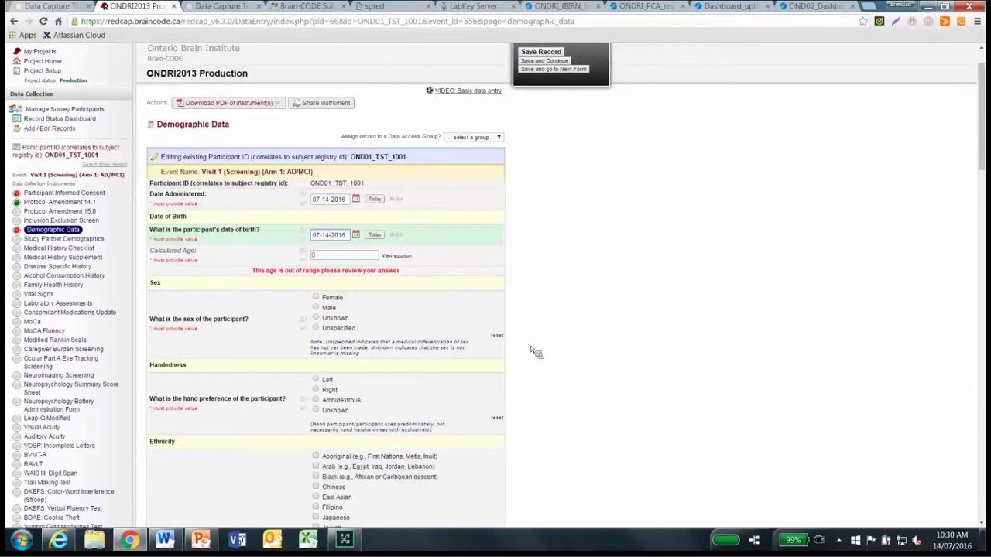
# Step: Review the out-of-range age warning on the form, then move on to Vital Signs
pyautogui.scroll(-3, 551, 337)
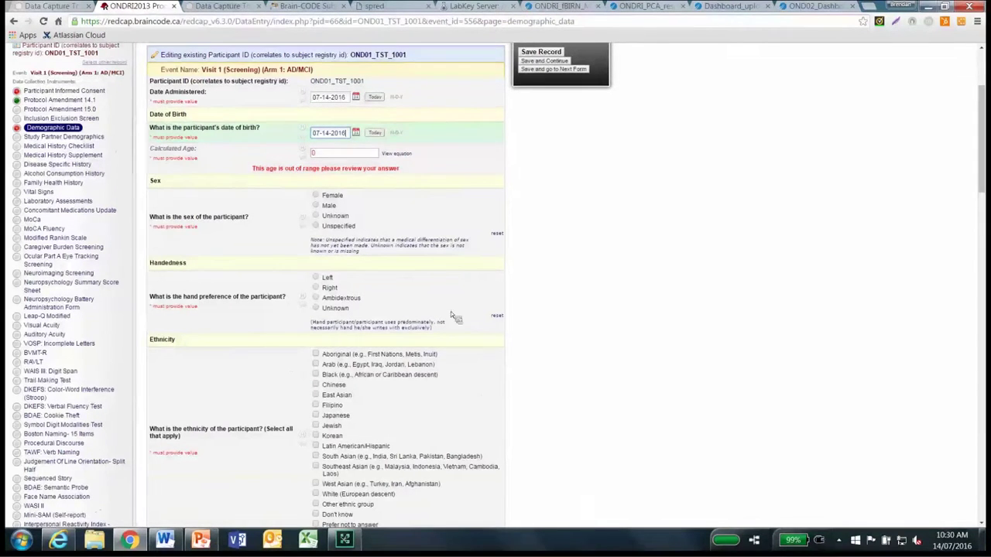
pyautogui.scroll(-2, 453, 313)
pyautogui.scroll(-4, 326, 232)
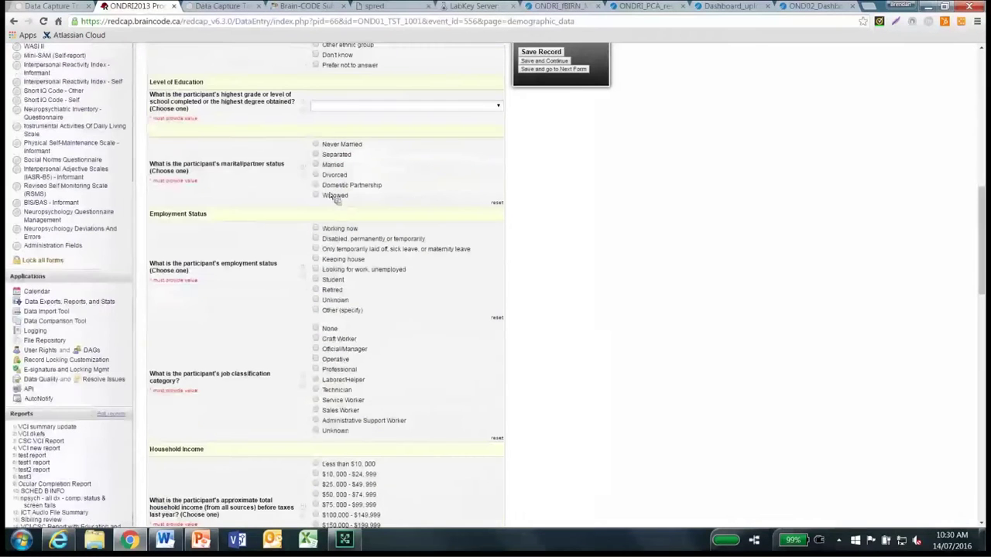
pyautogui.scroll(-4, 320, 293)
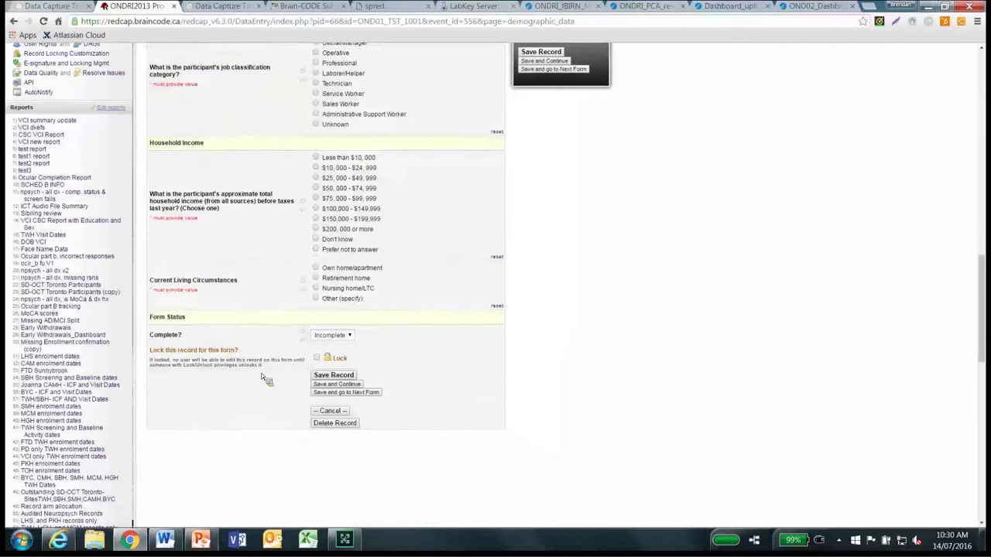
pyautogui.scroll(2, 261, 373)
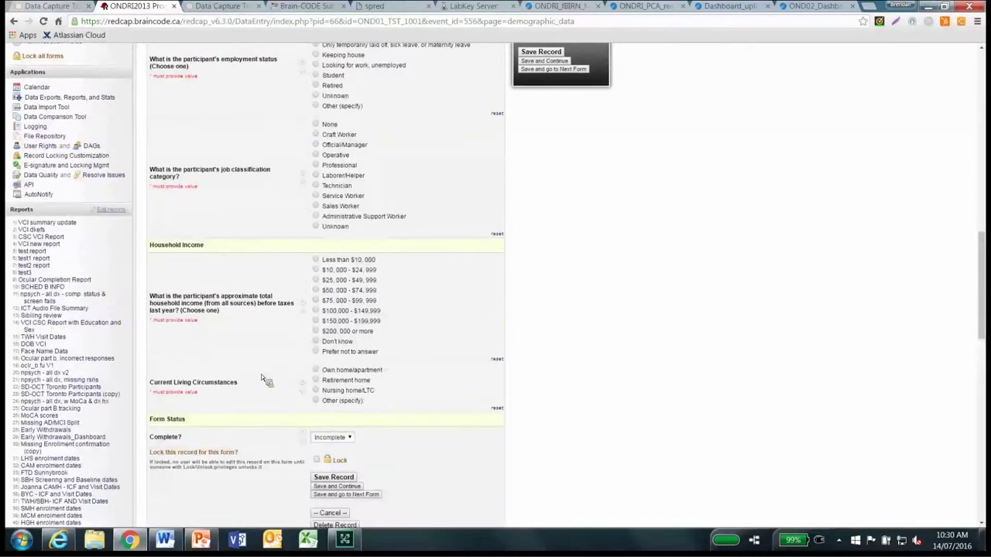
pyautogui.scroll(3, 261, 374)
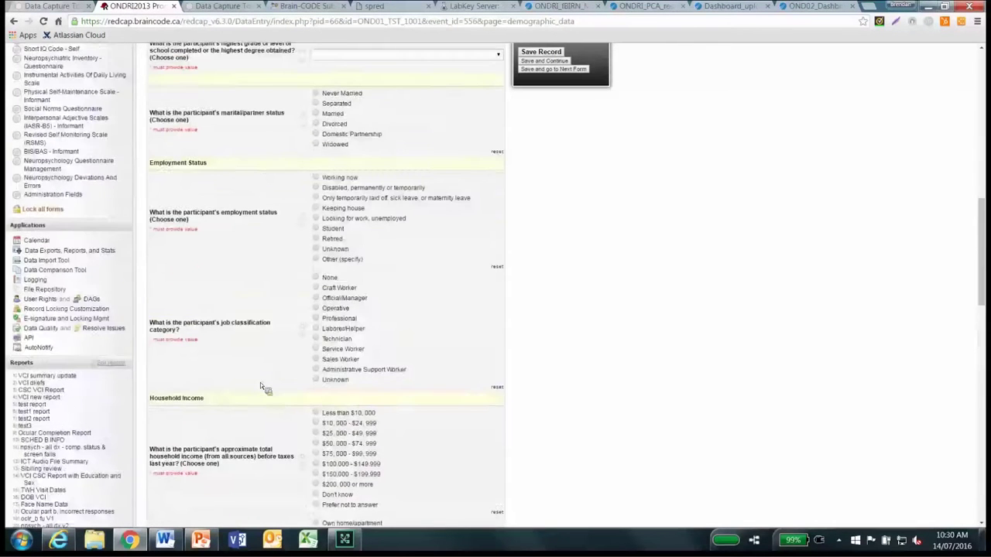
pyautogui.scroll(7, 260, 382)
pyautogui.scroll(4, 255, 366)
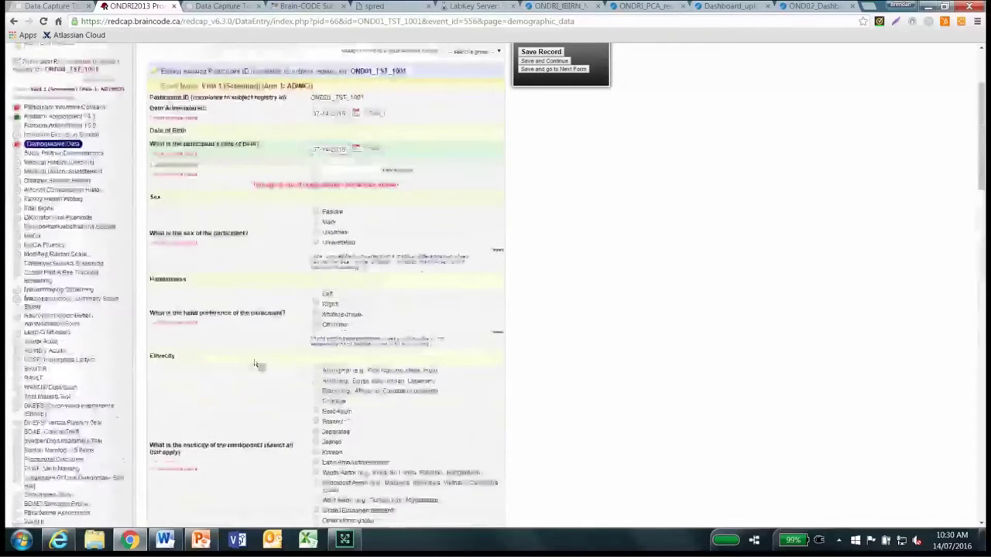
pyautogui.scroll(1, 255, 364)
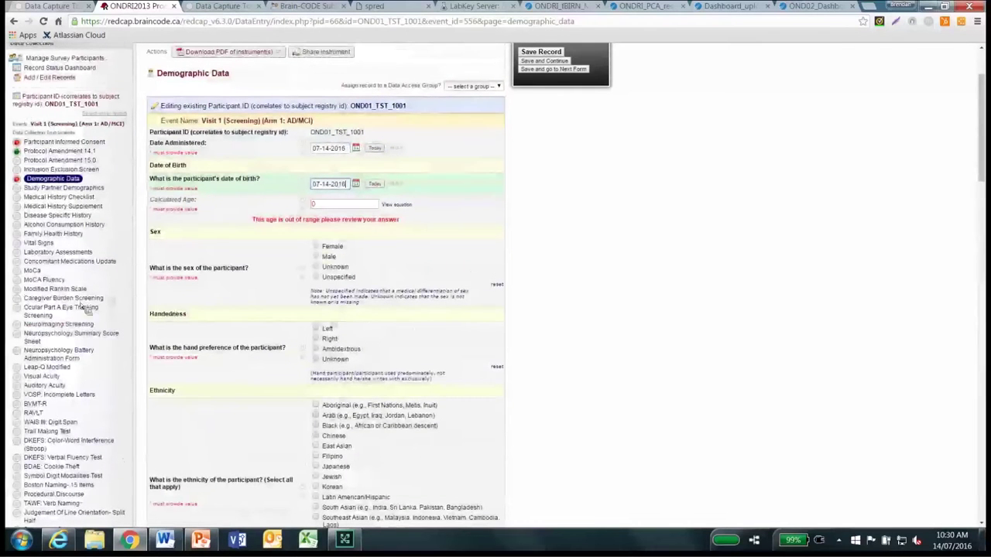
pyautogui.click(45, 244)
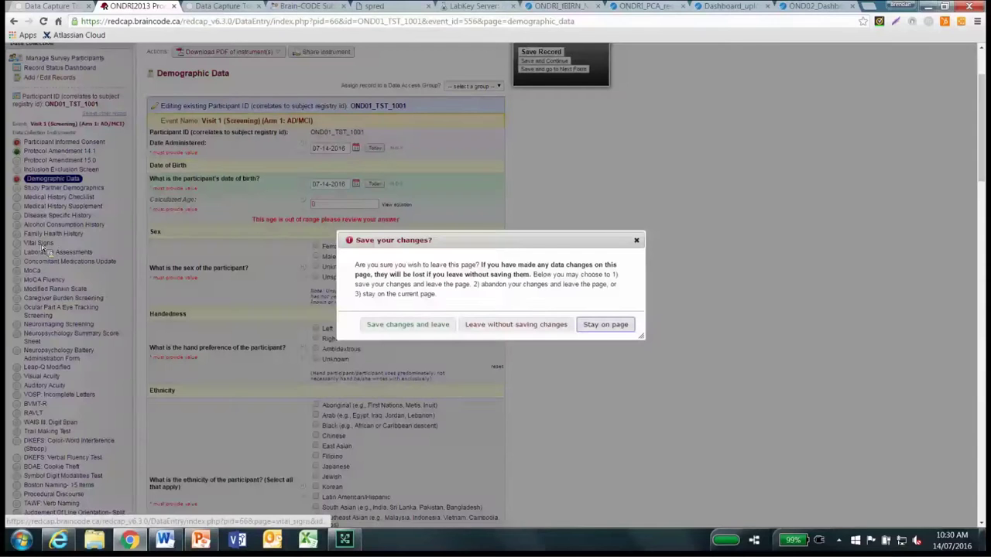
# Step: Discard the unsaved dates, enter seated systolic 160, and dismiss the out-of-range alert
pyautogui.click(474, 326)
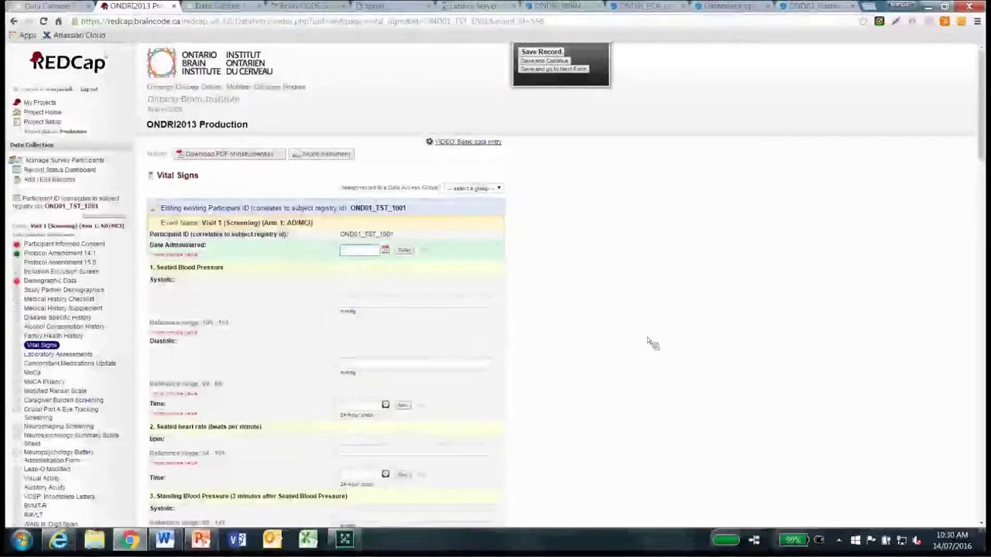
pyautogui.scroll(-1, 653, 343)
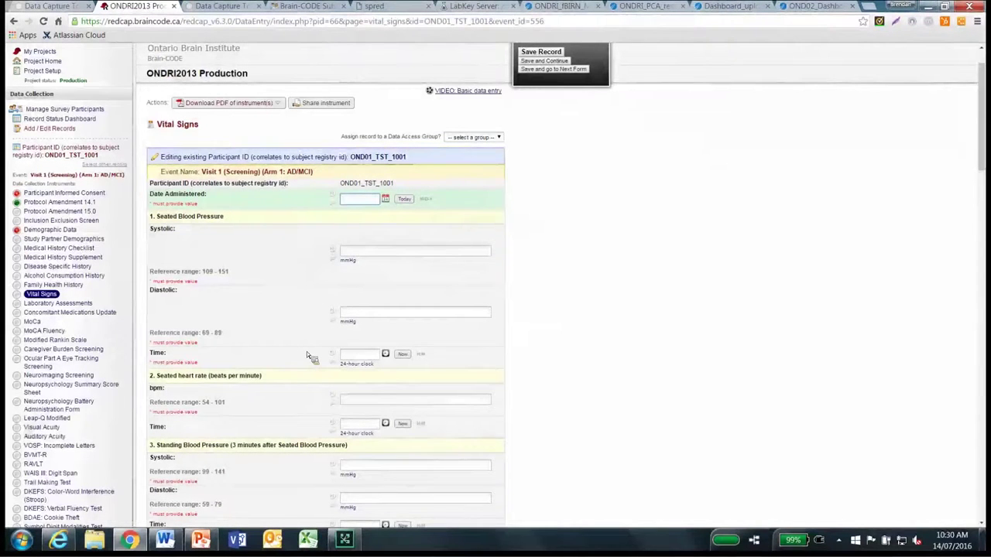
pyautogui.click(372, 252)
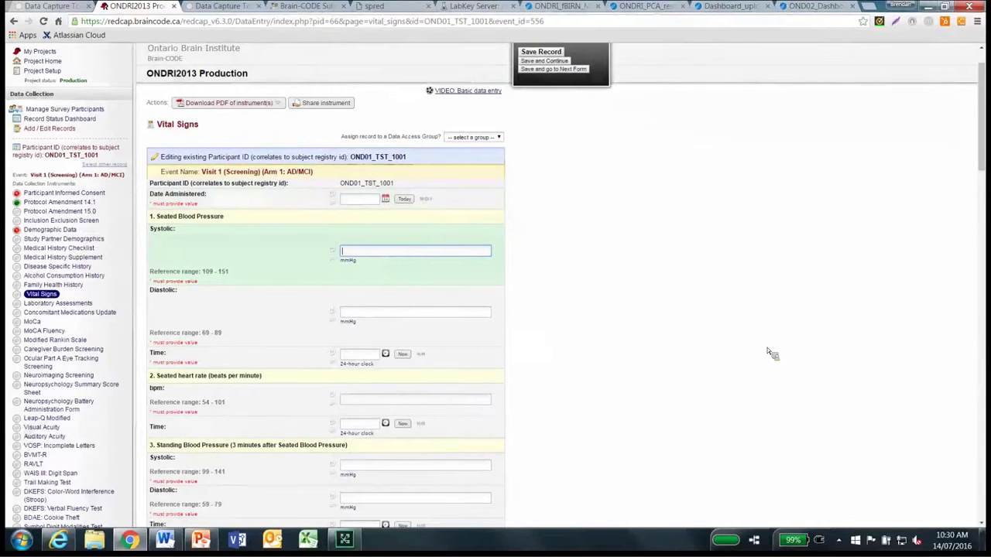
pyautogui.write('160')
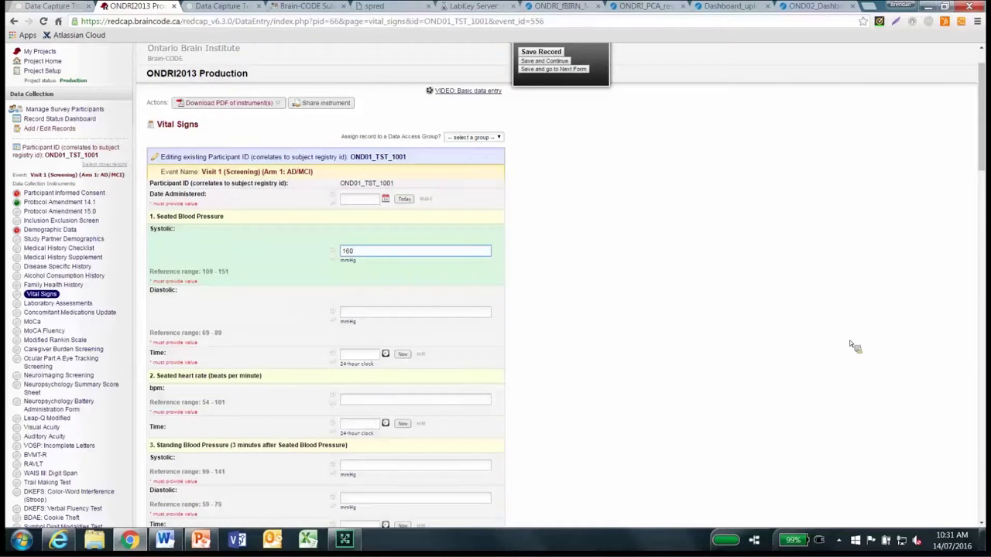
pyautogui.click(466, 294)
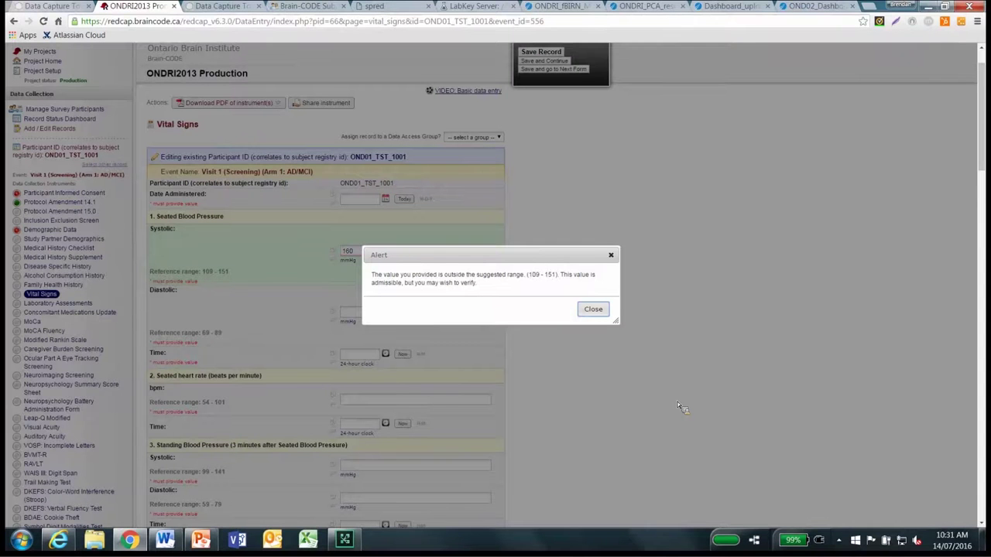
pyautogui.click(601, 311)
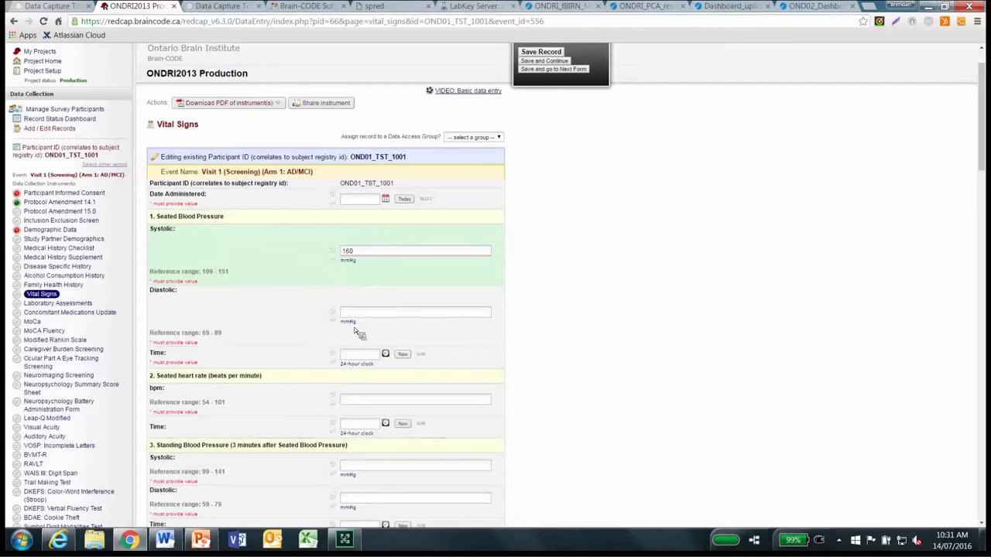
pyautogui.click(334, 262)
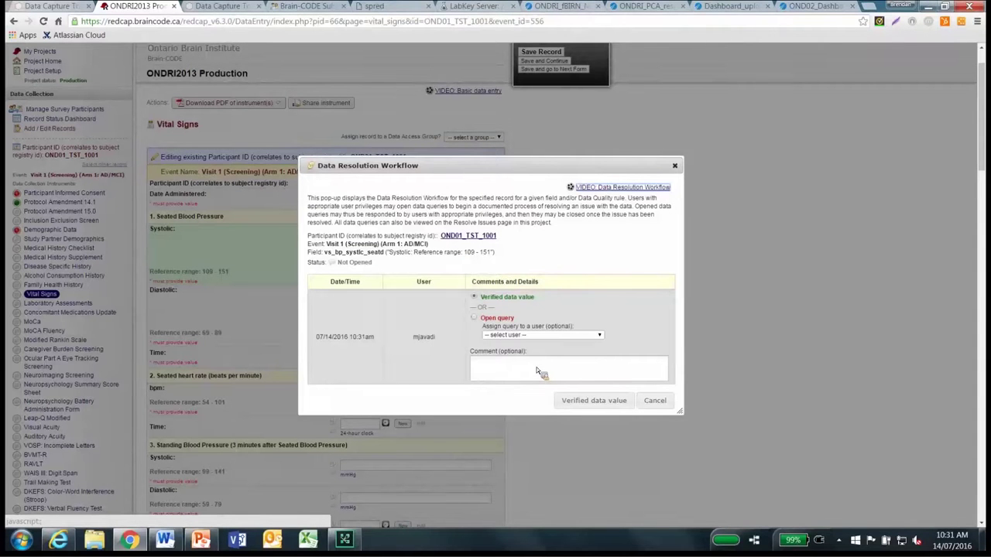
pyautogui.click(534, 369)
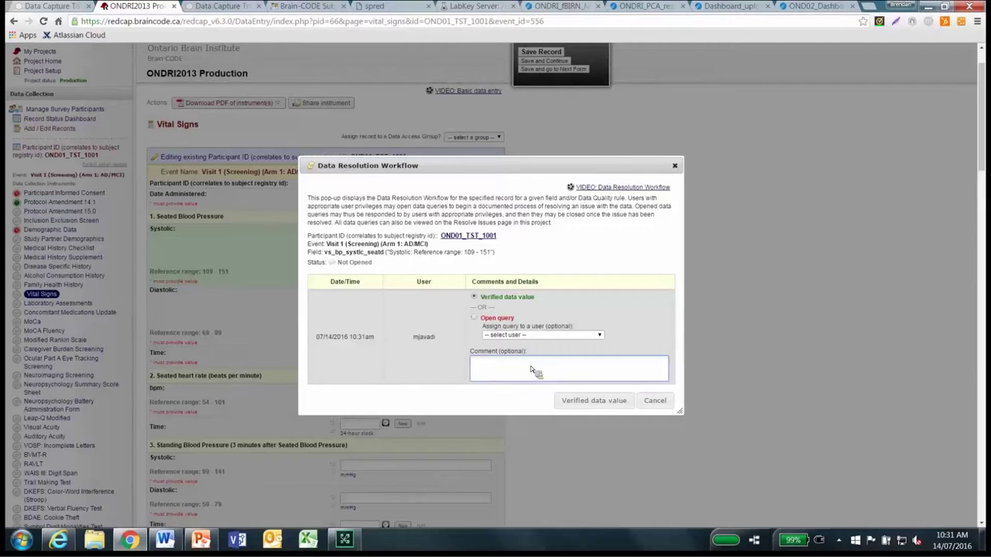
pyautogui.click(532, 336)
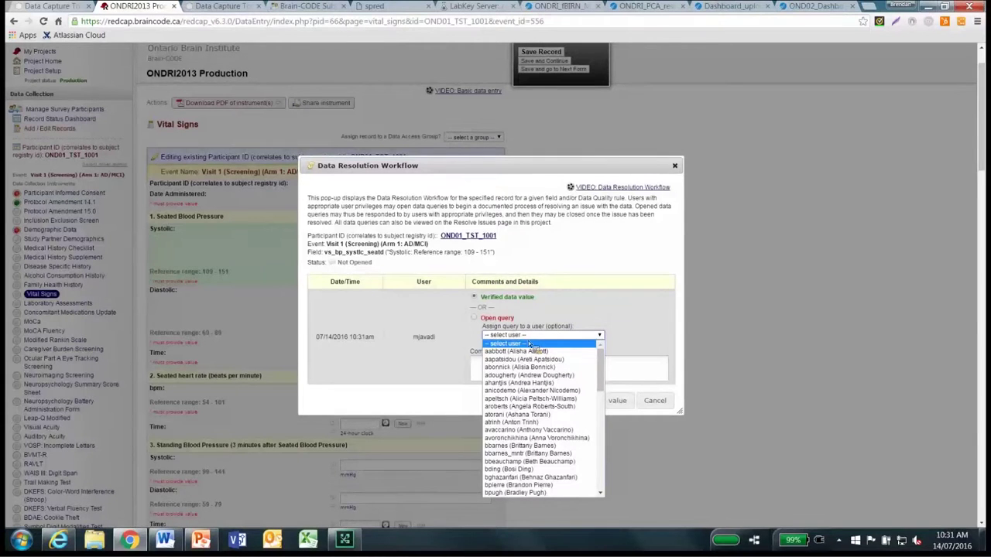
pyautogui.click(655, 401)
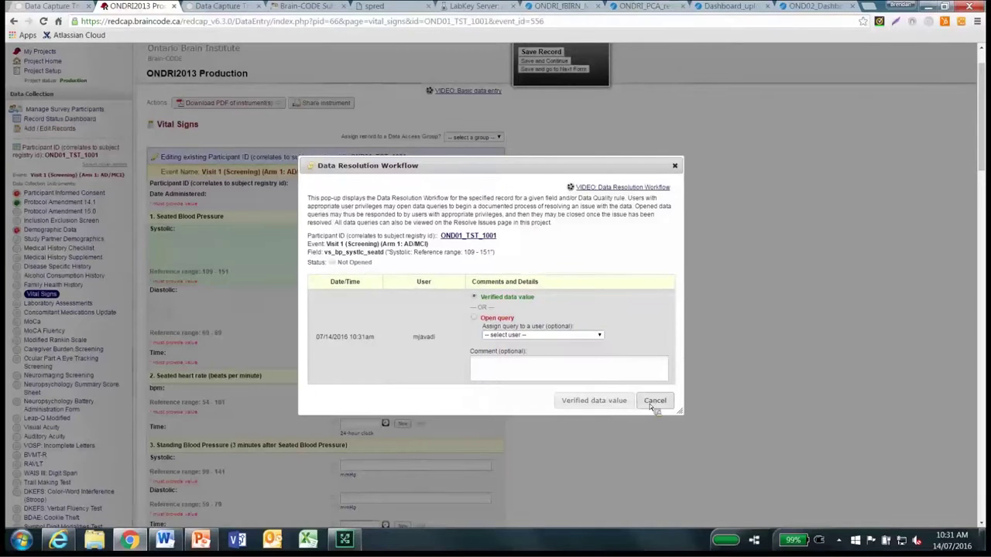
pyautogui.click(656, 401)
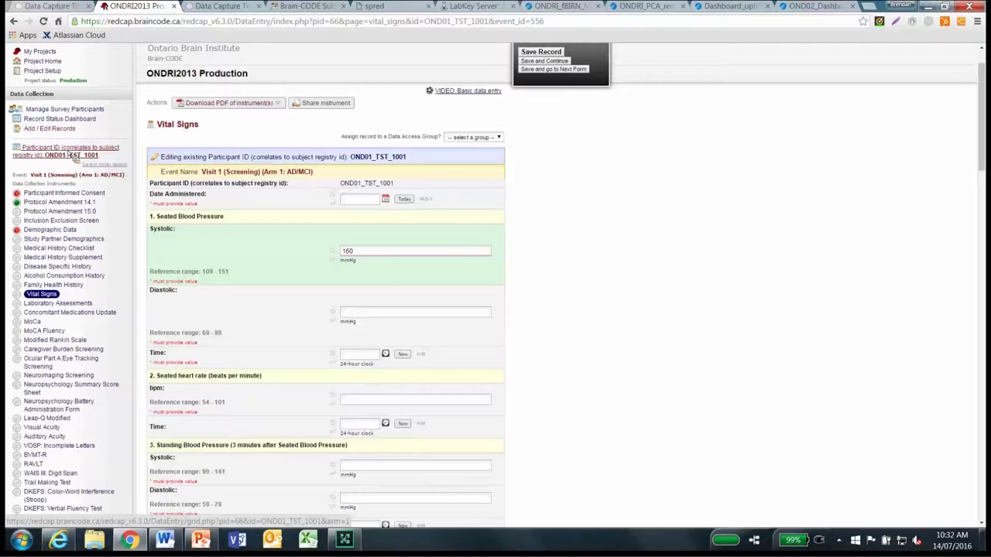
# Step: Leave Vital Signs without saving and open the Visit 4 (Year 1) Questionnaires form
pyautogui.click(71, 155)
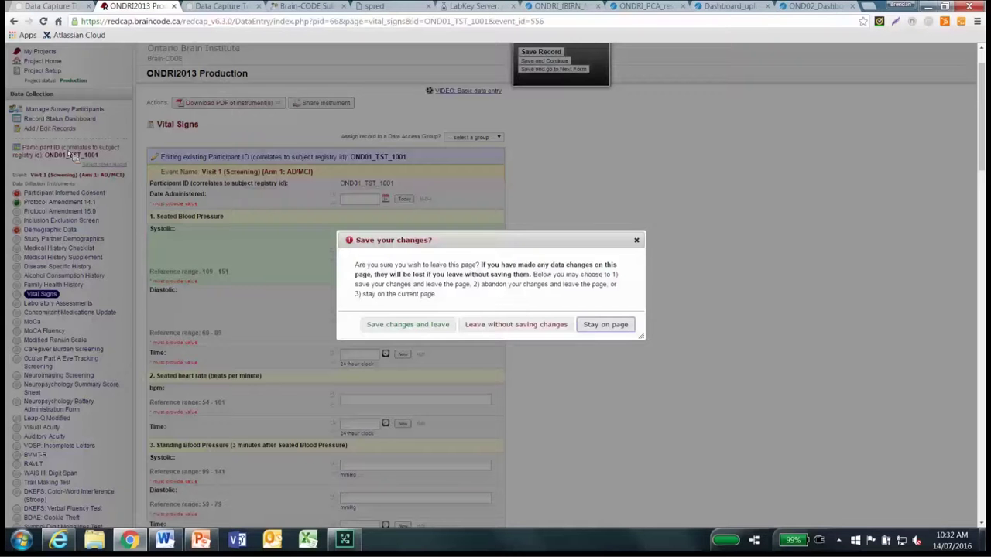
pyautogui.click(498, 328)
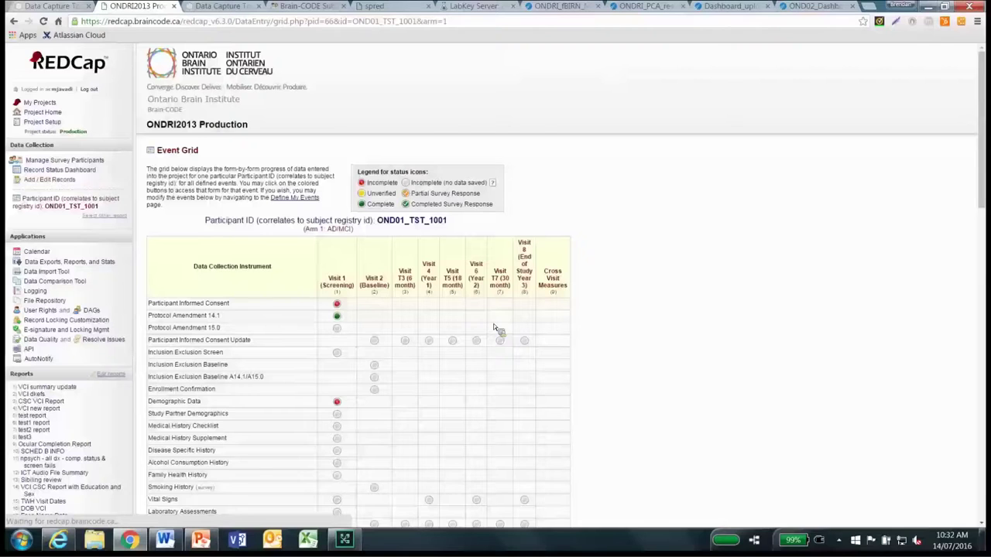
pyautogui.scroll(-3, 307, 388)
pyautogui.scroll(-2, 290, 405)
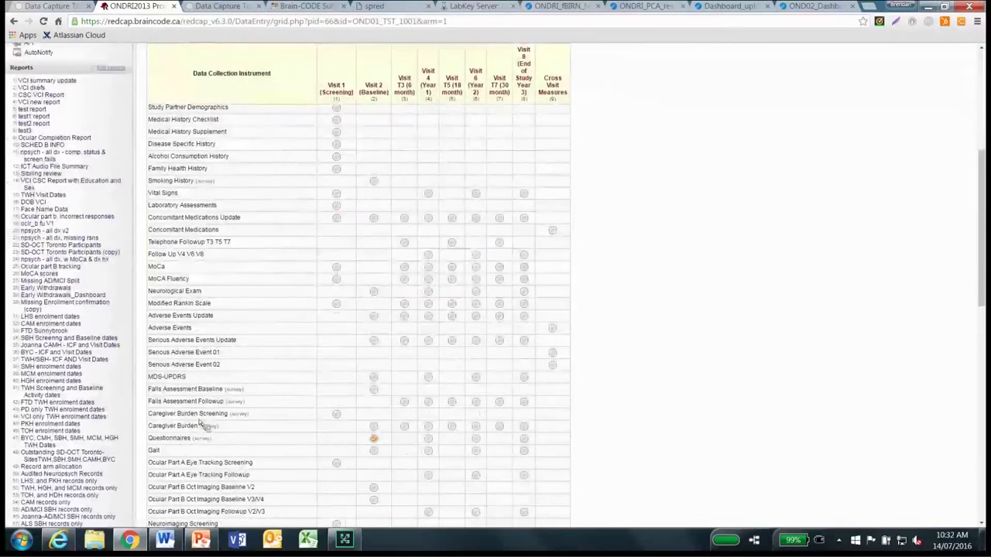
pyautogui.click(431, 440)
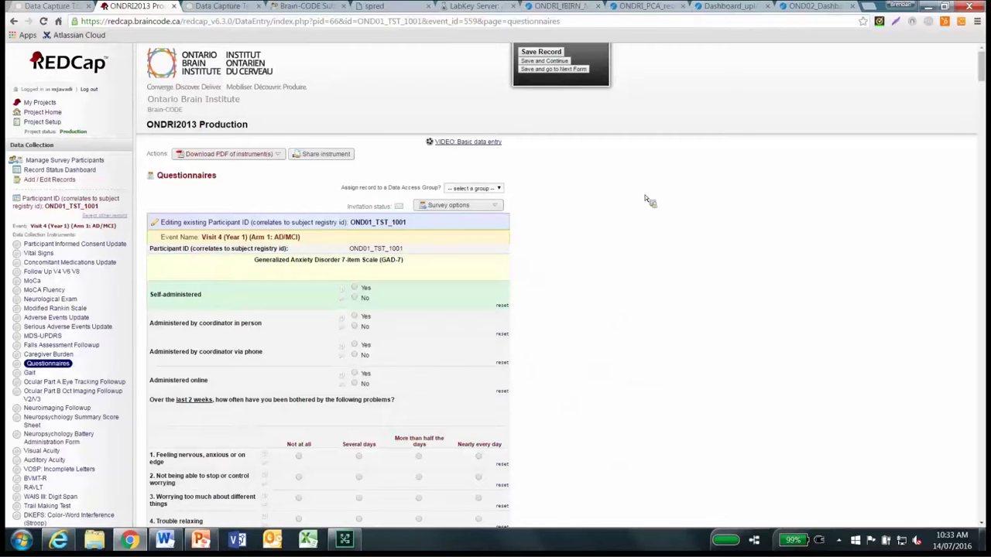
# Step: Open the Questionnaires form as a survey in a new tab via Survey options
pyautogui.scroll(-2, 597, 372)
pyautogui.scroll(1, 641, 343)
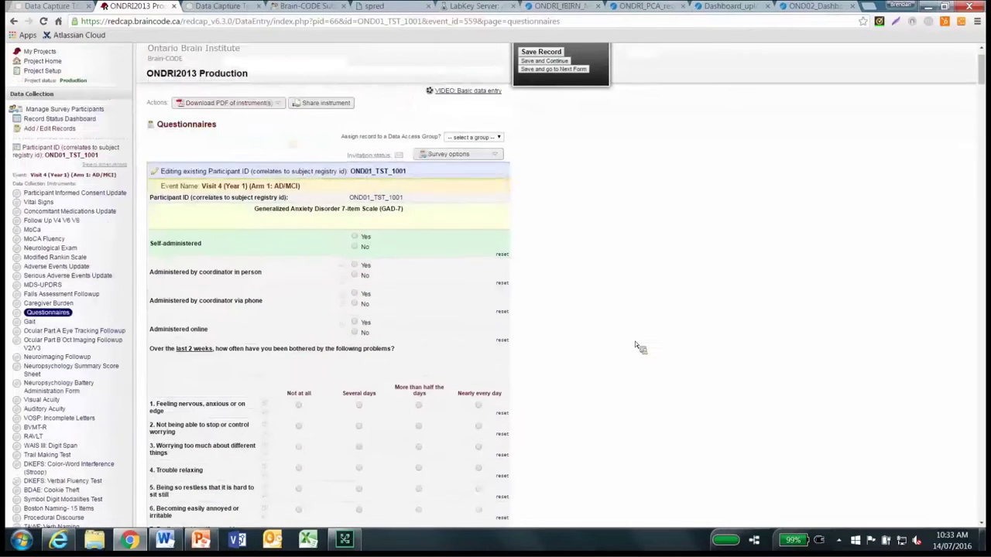
pyautogui.click(486, 155)
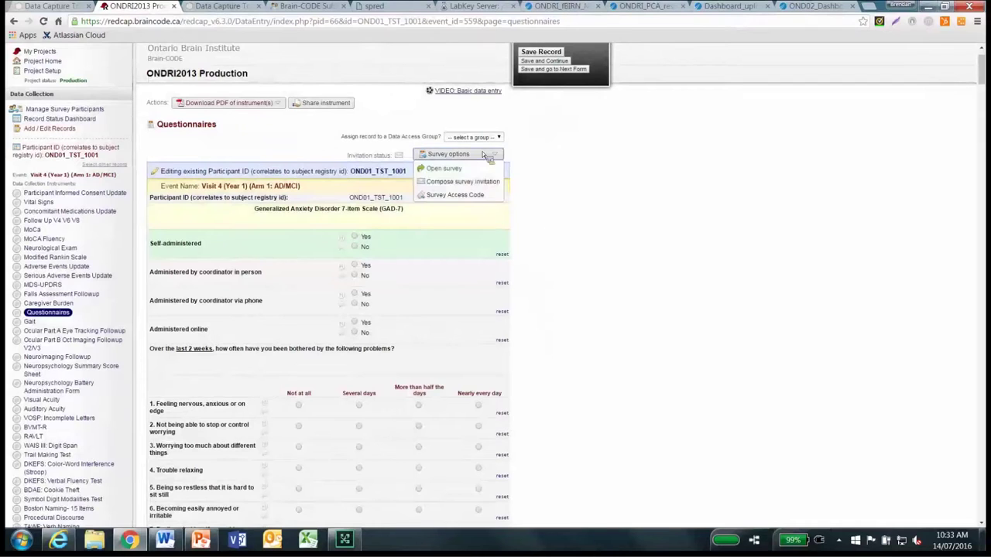
pyautogui.click(457, 169)
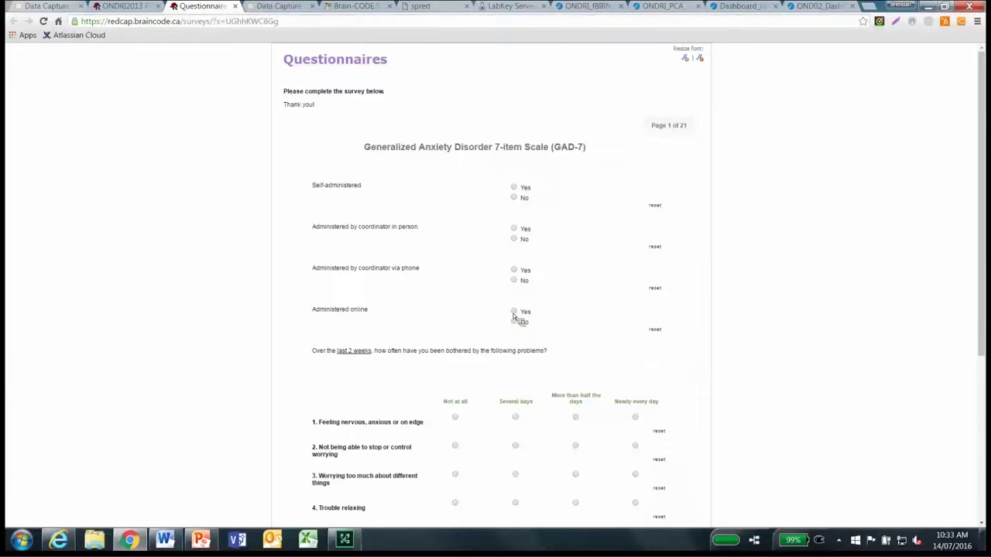
# Step: Answer GAD-7 items 1 and 2 with Several days, then close the survey tab
pyautogui.scroll(-2, 521, 271)
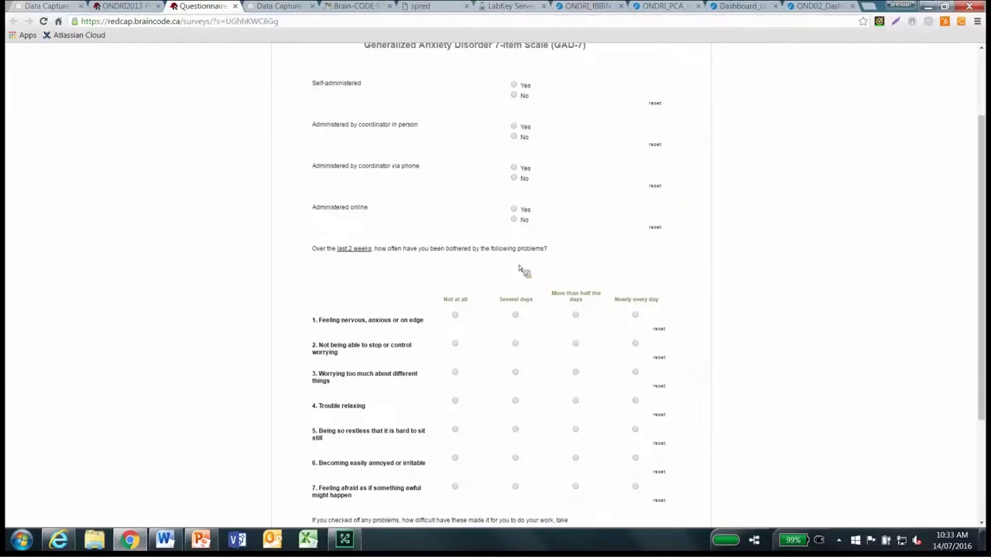
pyautogui.click(516, 316)
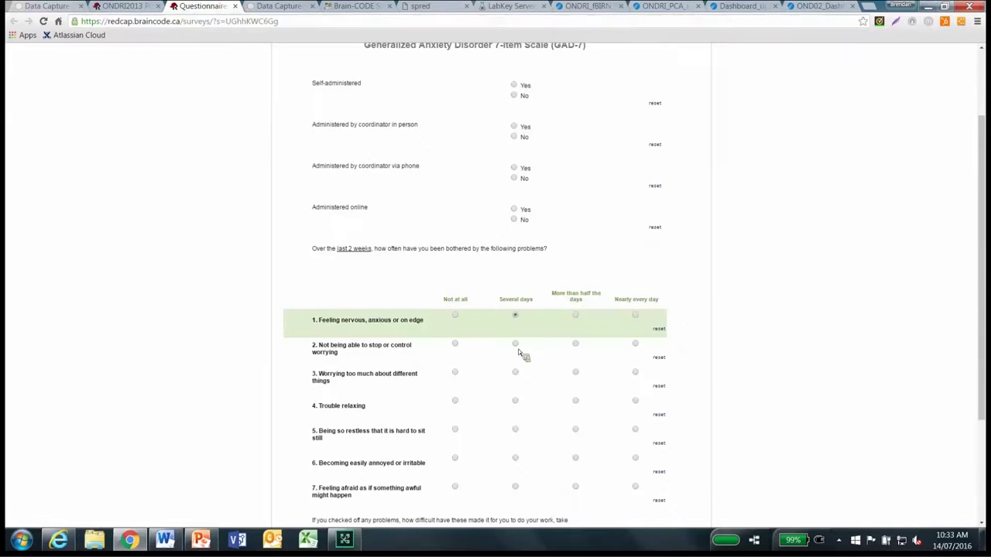
pyautogui.click(516, 346)
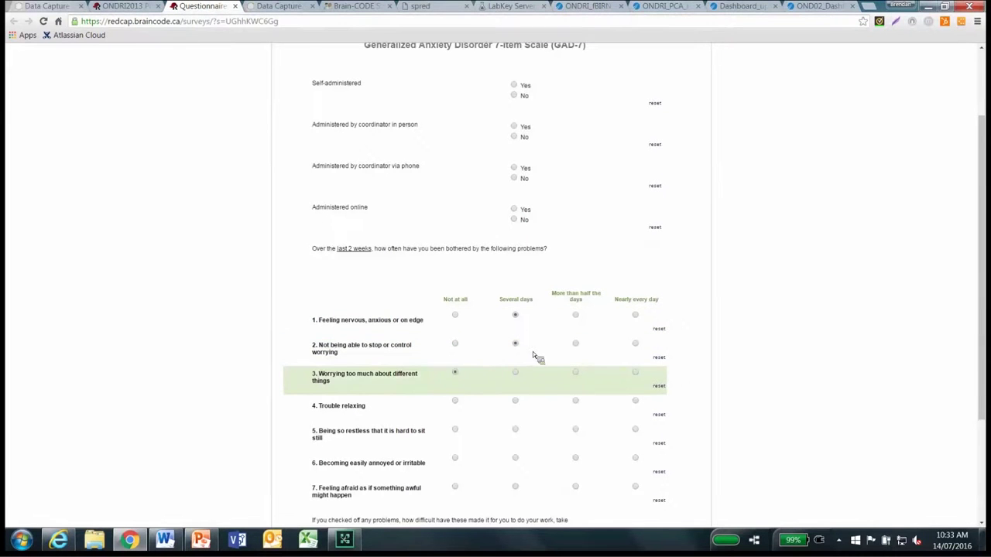
pyautogui.scroll(-2, 533, 352)
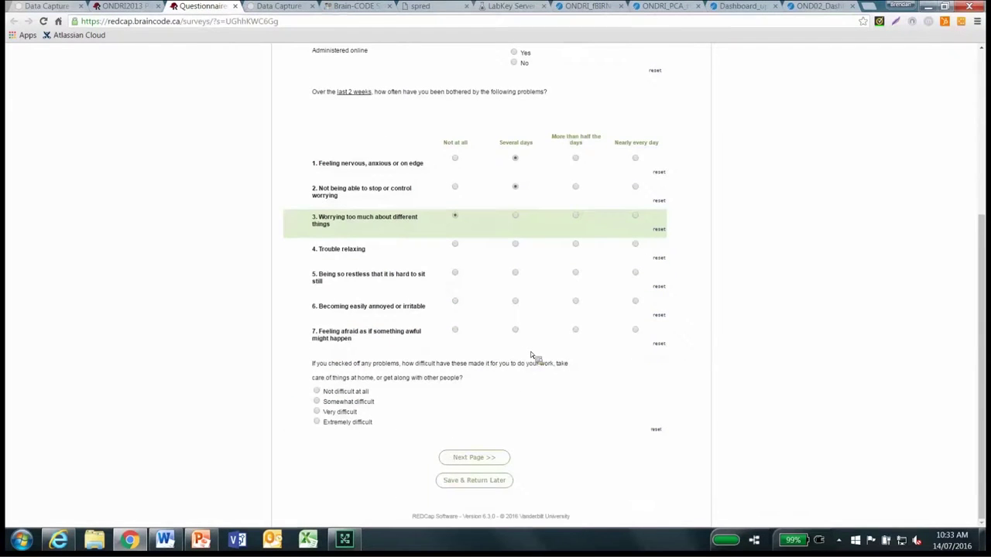
pyautogui.scroll(3, 531, 355)
pyautogui.scroll(1, 531, 354)
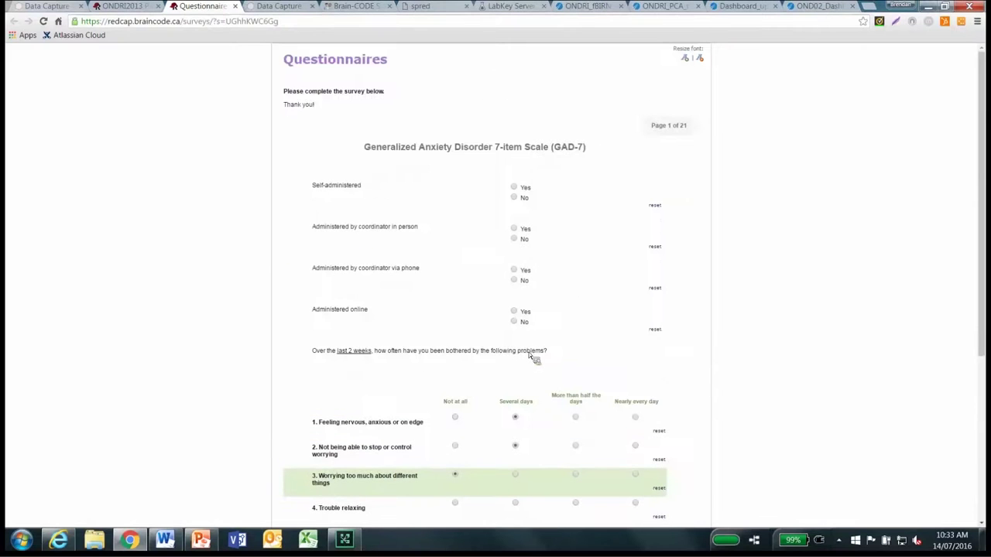
pyautogui.click(235, 7)
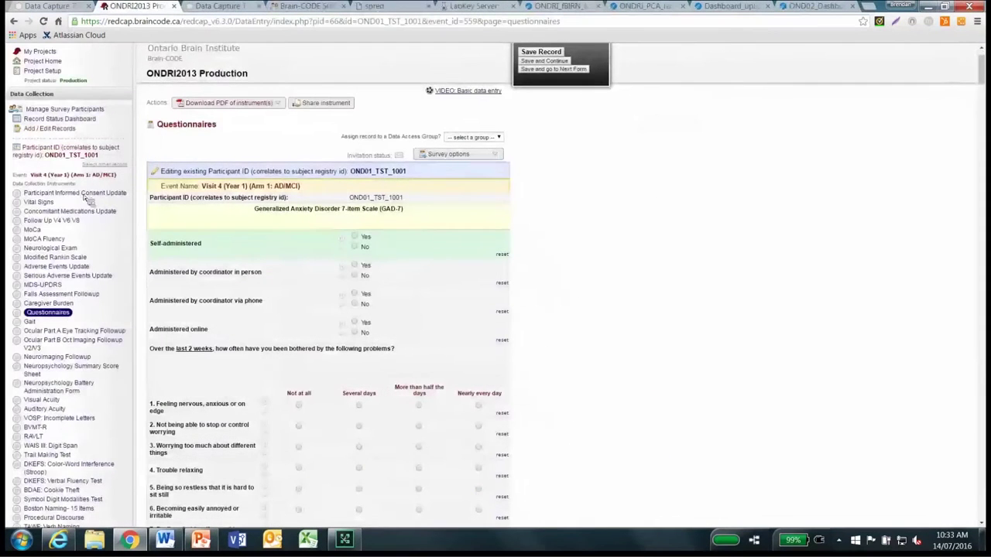
# Step: From Project Home, open Check data quality to list rules A–H and the custom rules
pyautogui.scroll(1, 125, 220)
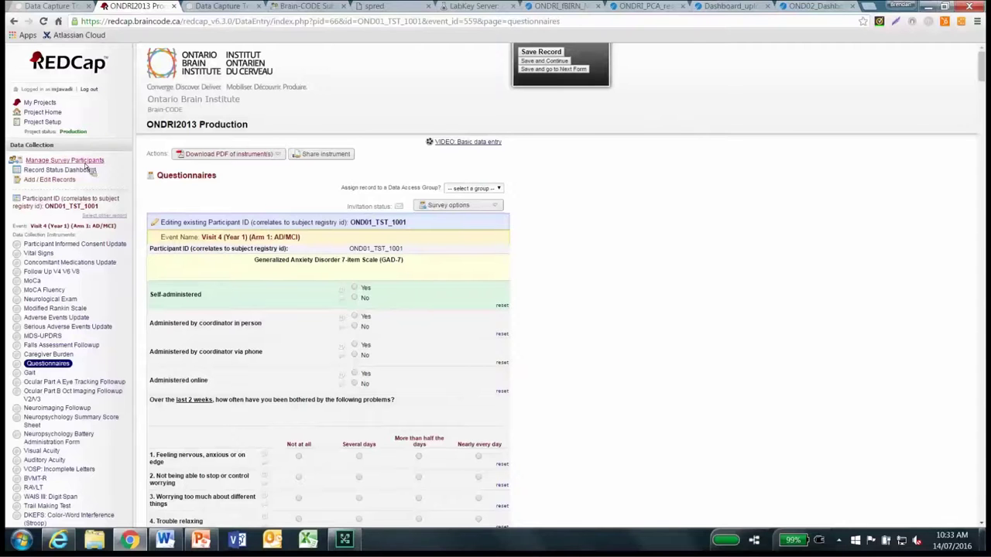
pyautogui.click(45, 113)
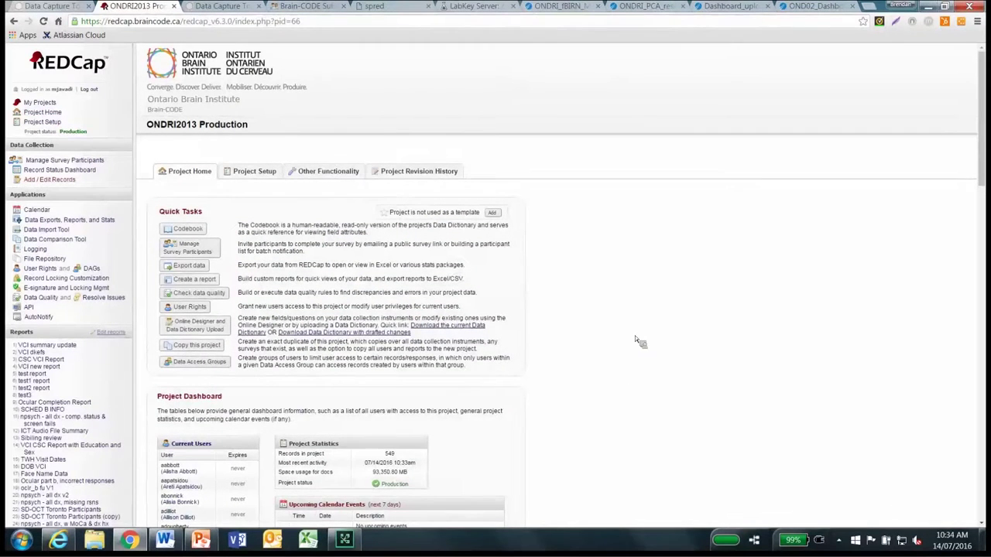
pyautogui.click(211, 295)
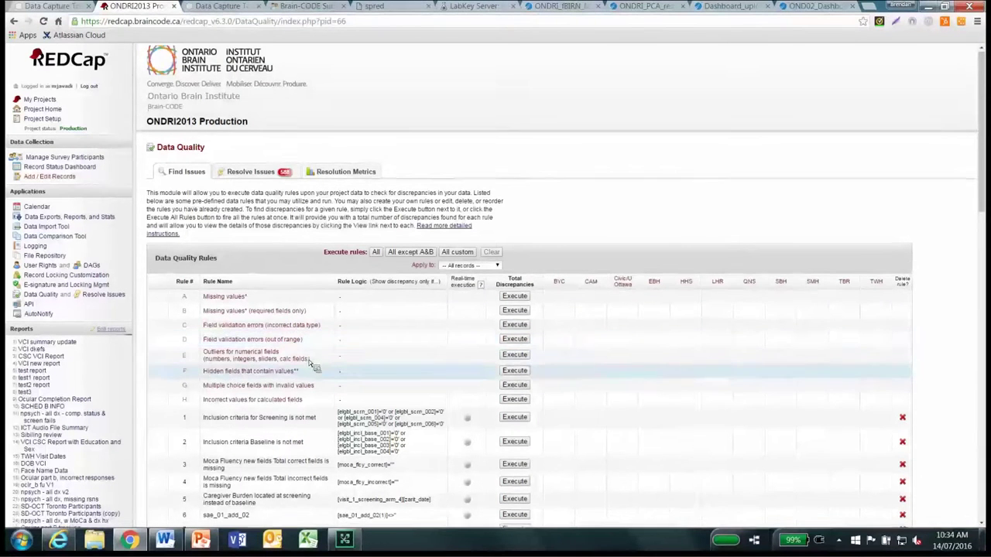
# Step: View the Resolution Metrics tab, then show PowerPoint slide 9 on Data Capture
pyautogui.scroll(-3, 341, 349)
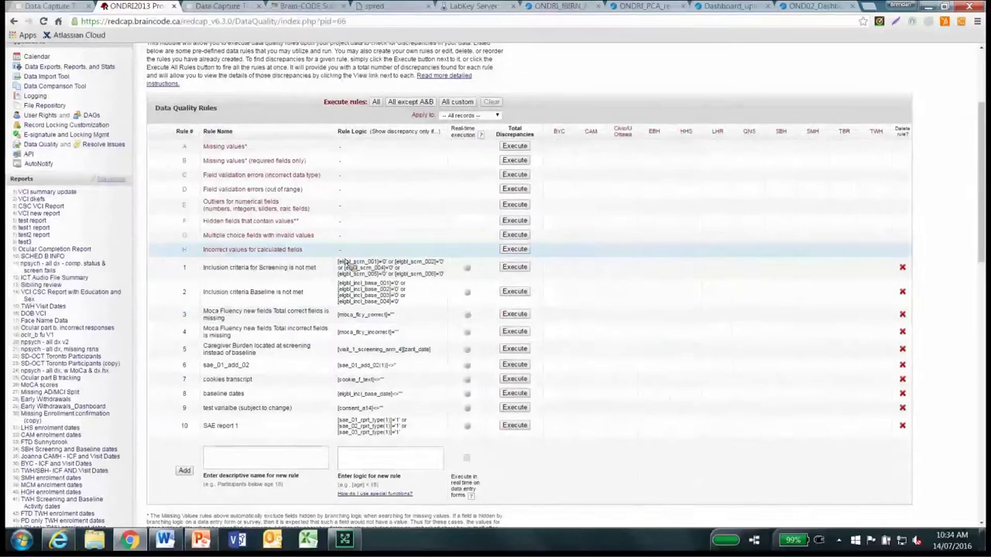
pyautogui.scroll(2, 344, 261)
pyautogui.scroll(2, 347, 278)
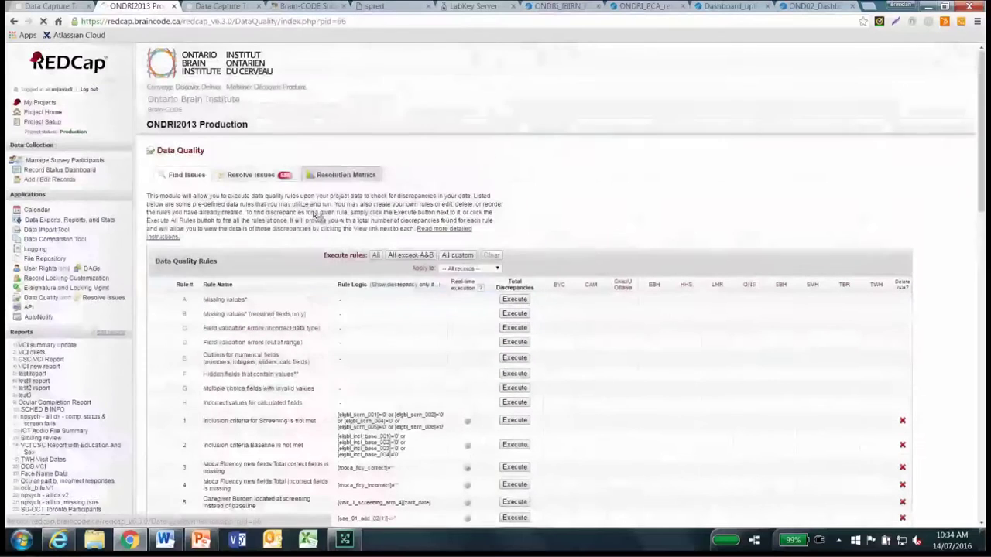
pyautogui.click(348, 175)
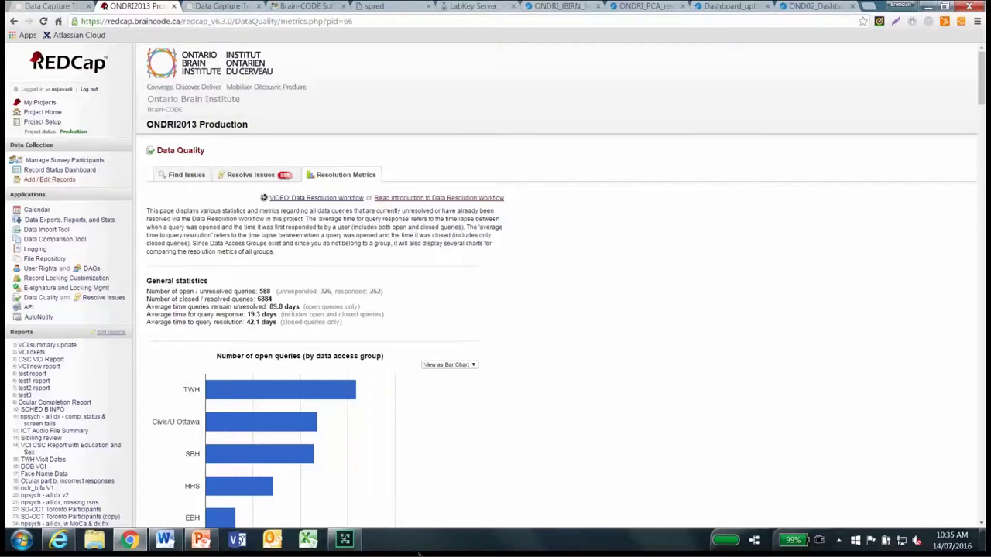
pyautogui.click(200, 539)
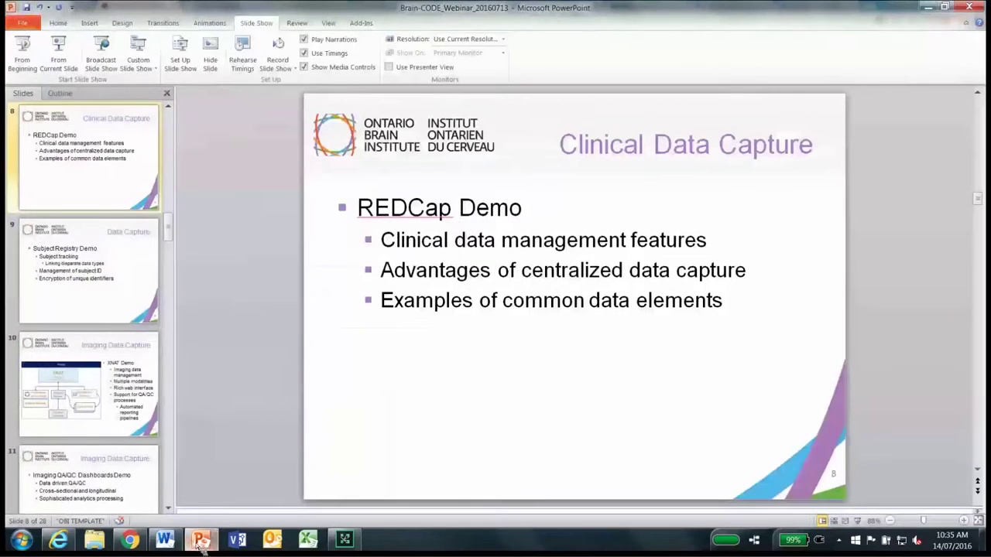
pyautogui.click(85, 248)
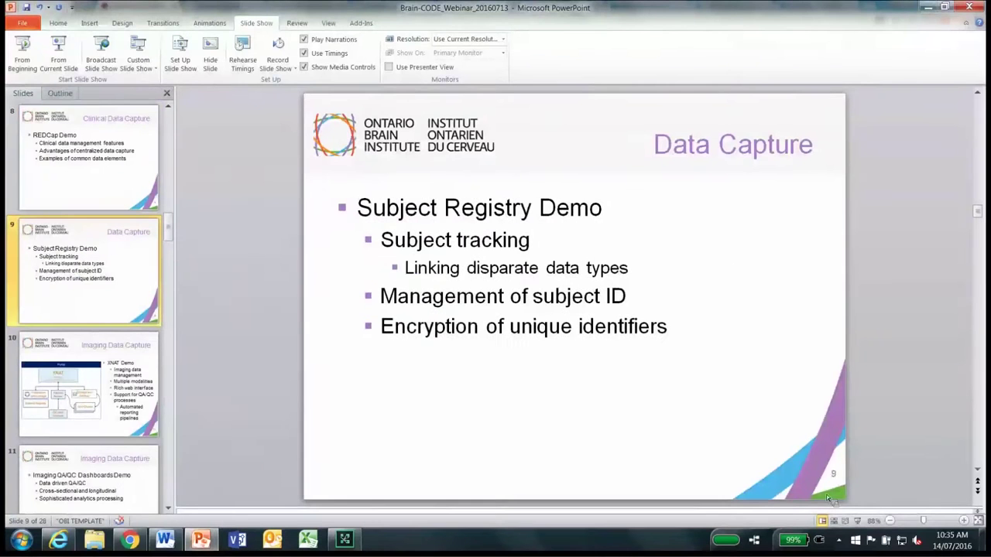
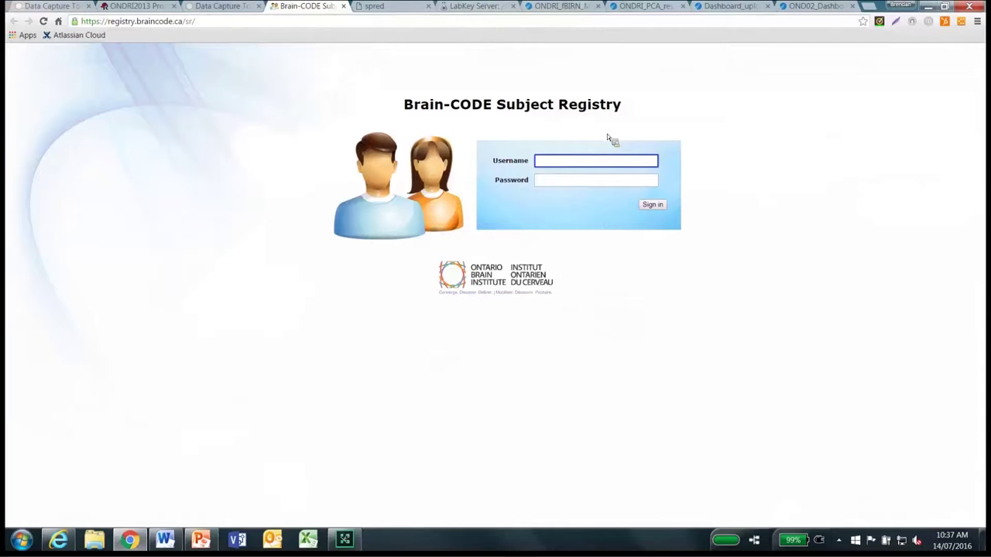
# Step: Sign in to Brain-CODE with the account username and password, declining Chrome's save-password offer
pyautogui.write('tom')
pyautogui.press('Tab')
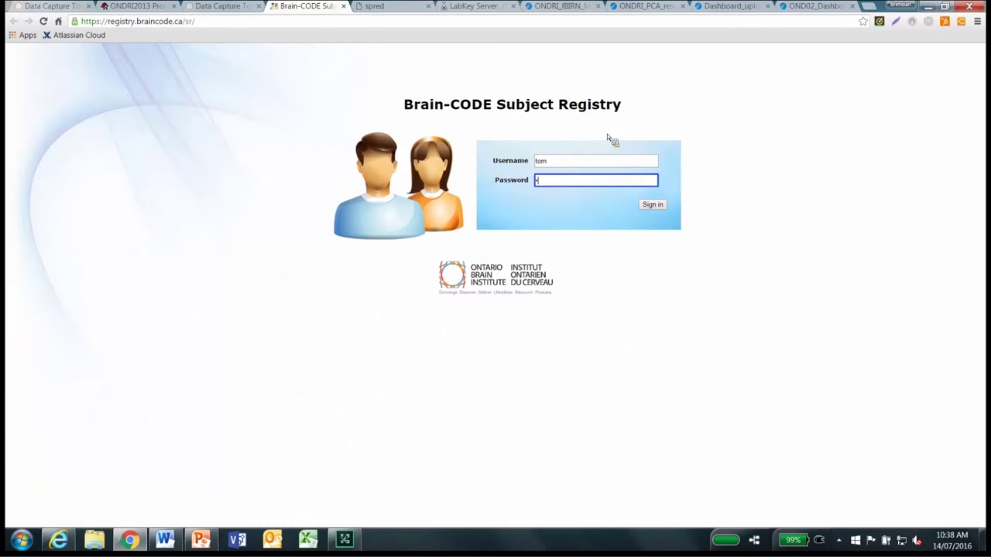
pyautogui.write('•••••••••')
pyautogui.press('Return')
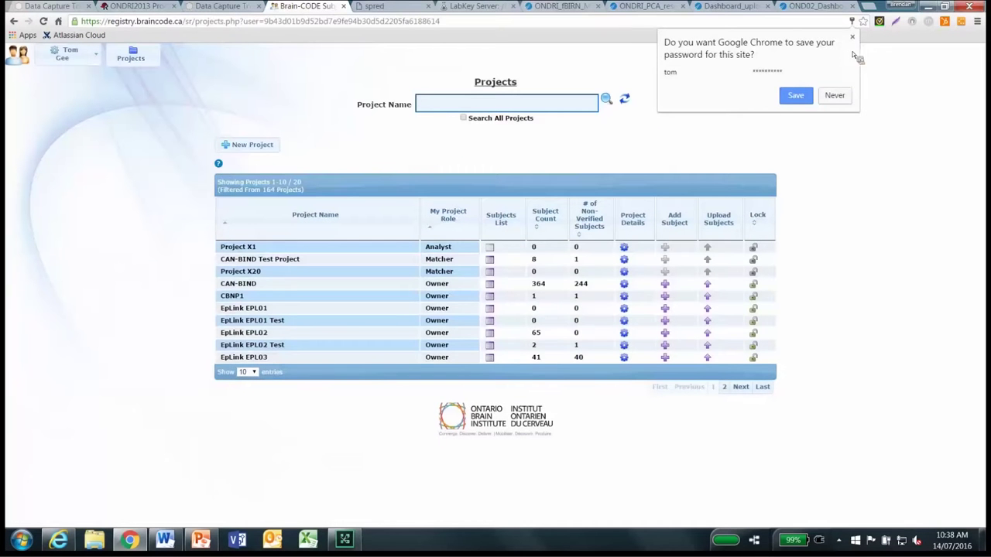
pyautogui.click(852, 37)
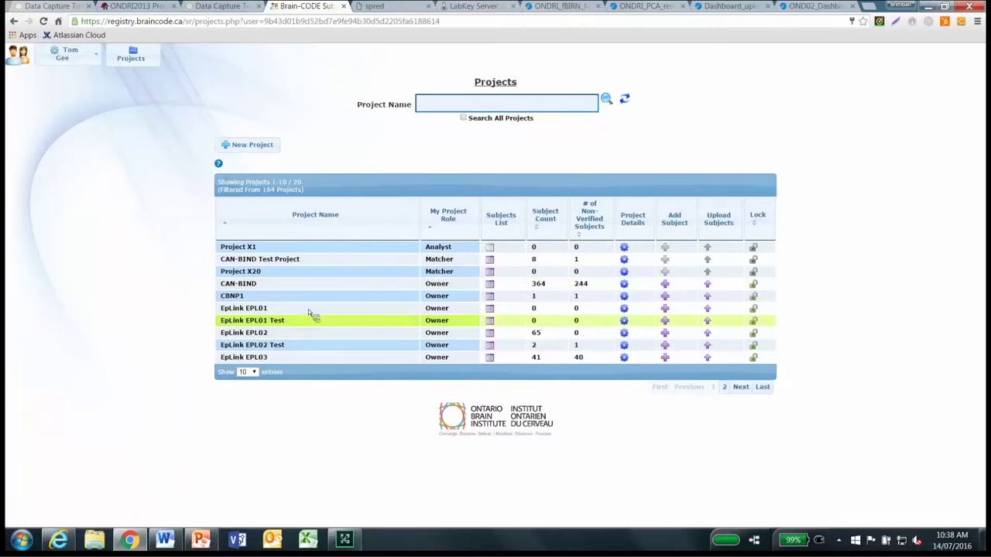
# Step: Find the Test ONDRI project by name and open its Subjects list
pyautogui.click(464, 107)
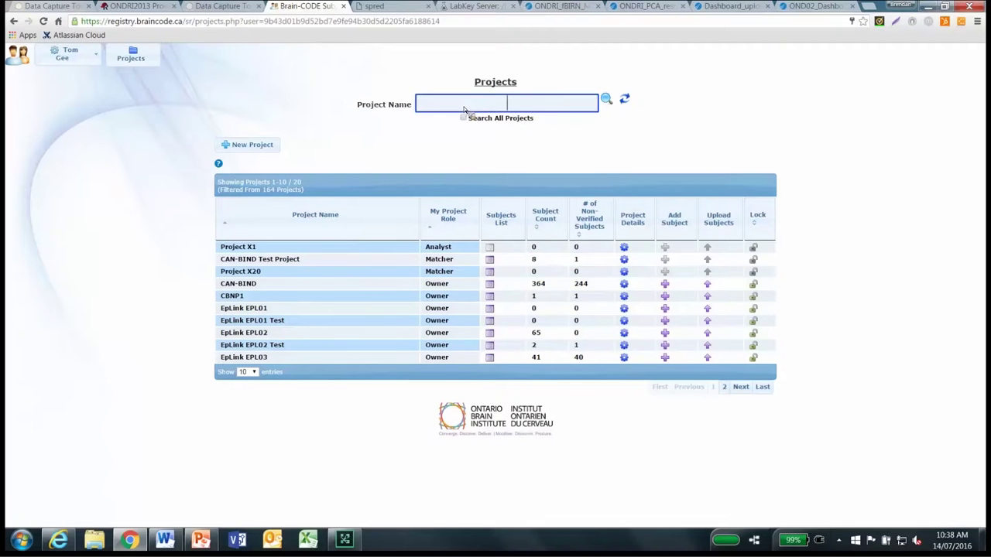
pyautogui.write('Test ONDRI')
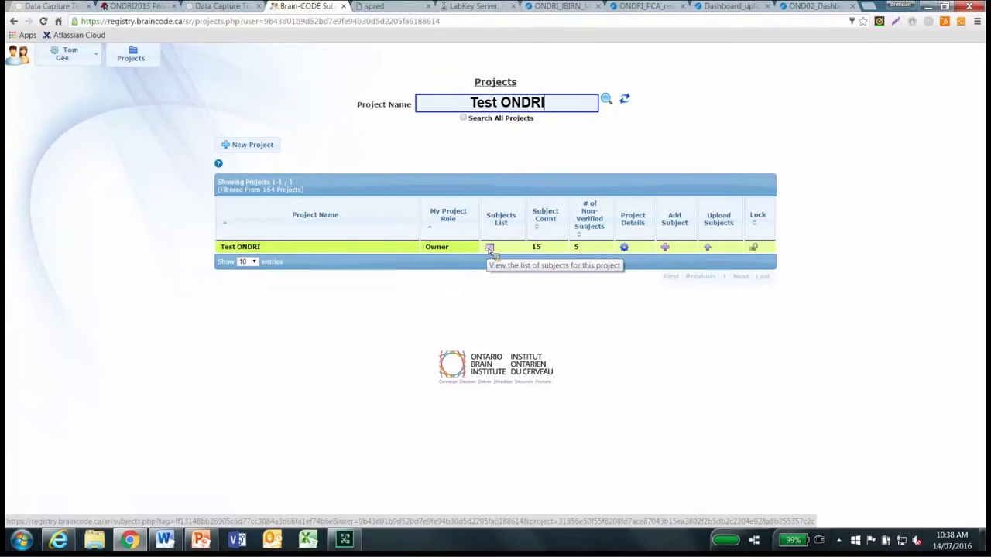
pyautogui.click(490, 248)
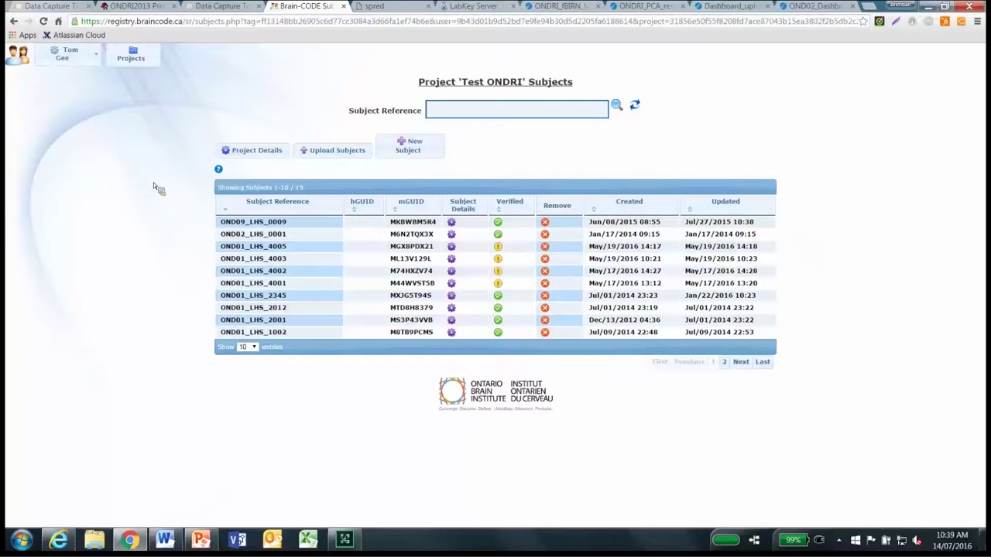
# Step: Create and save subject OND01_LHS_4033 in Test ONDRI, then open its Subject Details page
pyautogui.click(418, 152)
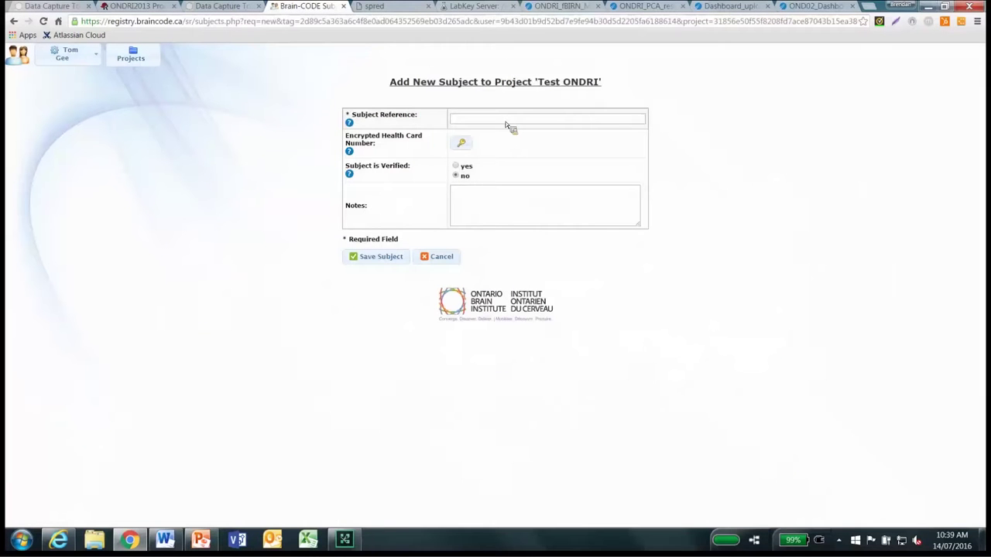
pyautogui.click(499, 121)
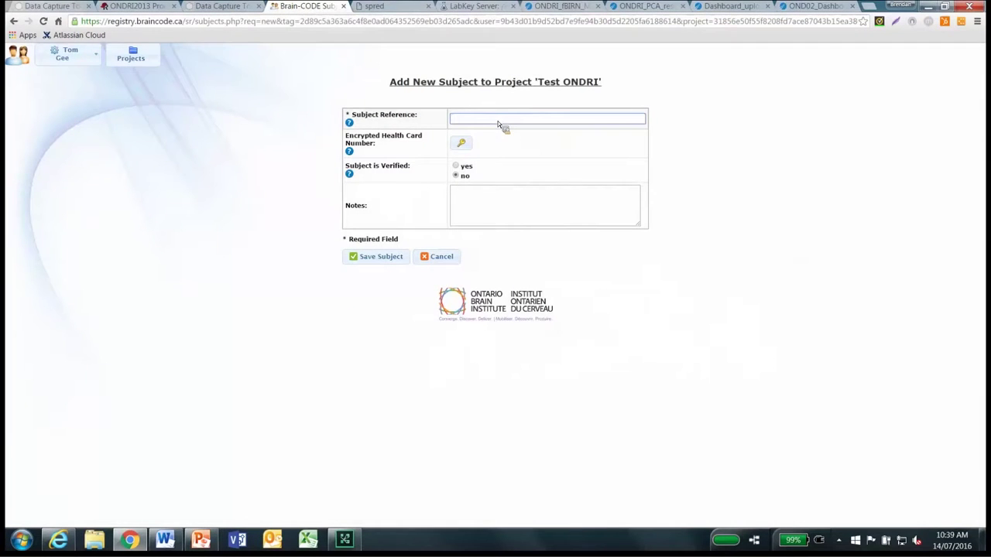
pyautogui.write('OND01_')
pyautogui.write('LHS_')
pyautogui.write('4010')
pyautogui.press('BackSpace')
pyautogui.press('BackSpace')
pyautogui.write('33')
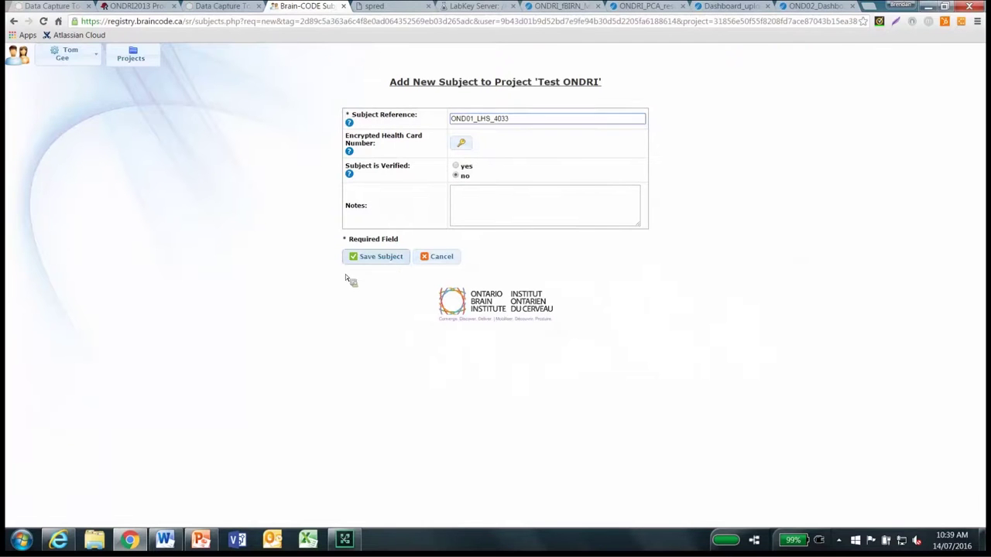
pyautogui.click(394, 259)
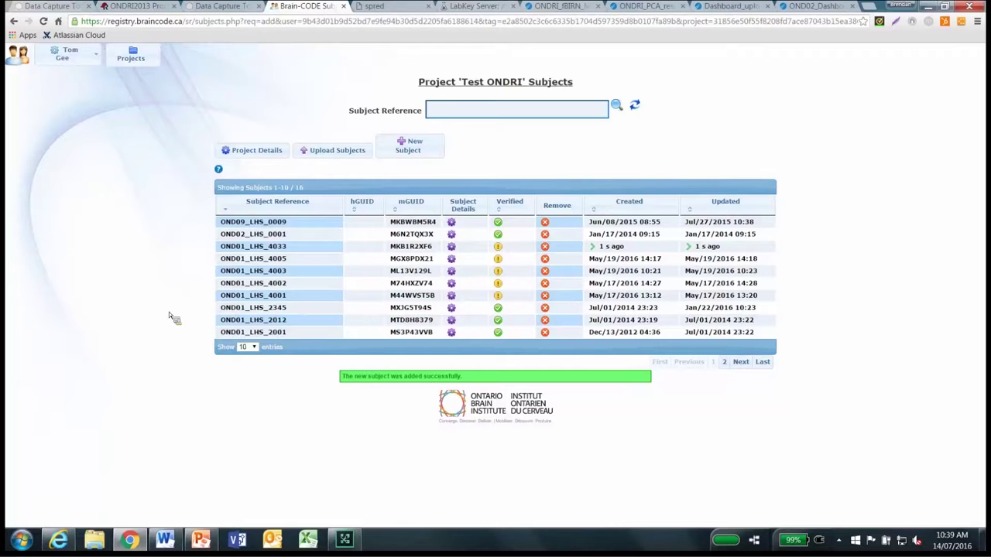
pyautogui.click(451, 248)
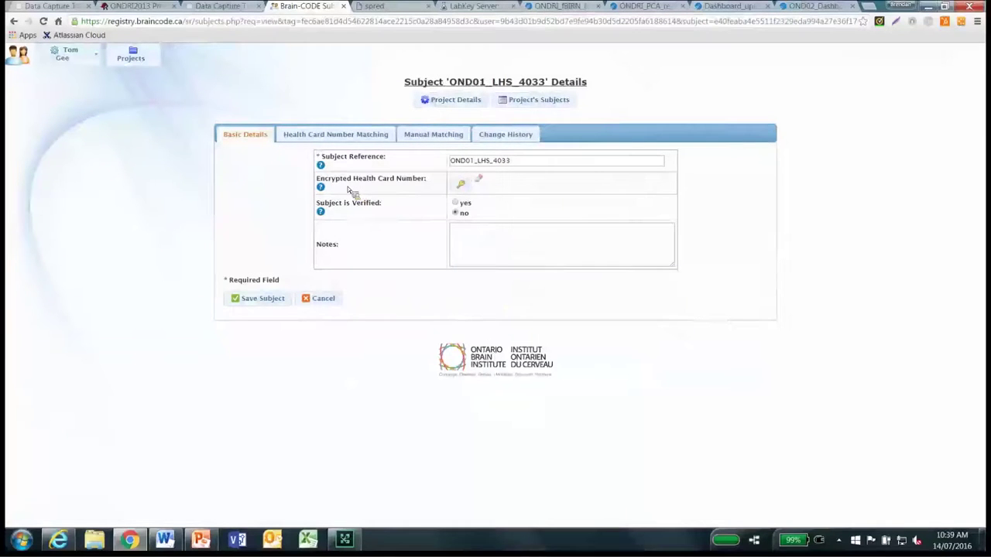
# Step: Enter and confirm a health card number and try to encrypt it, which fails validation
pyautogui.click(461, 185)
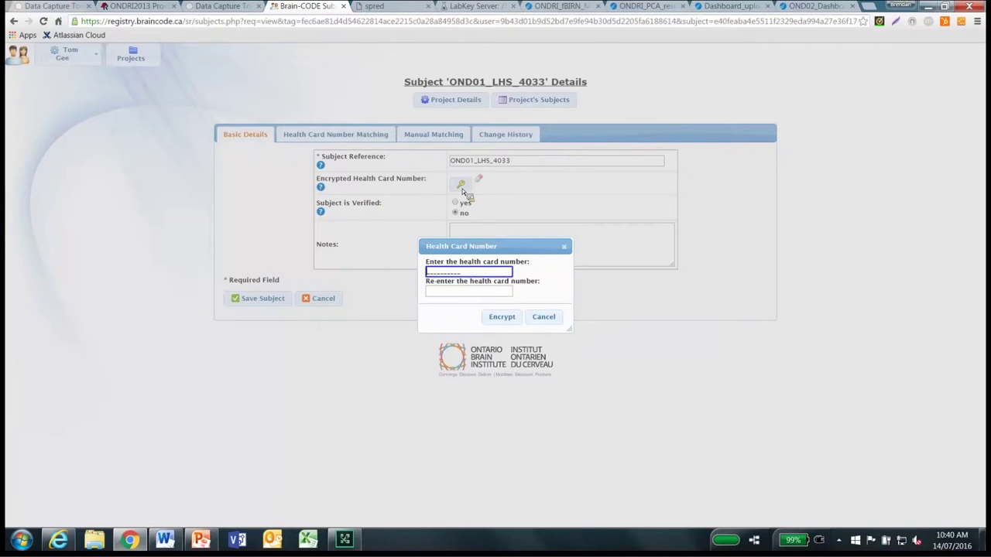
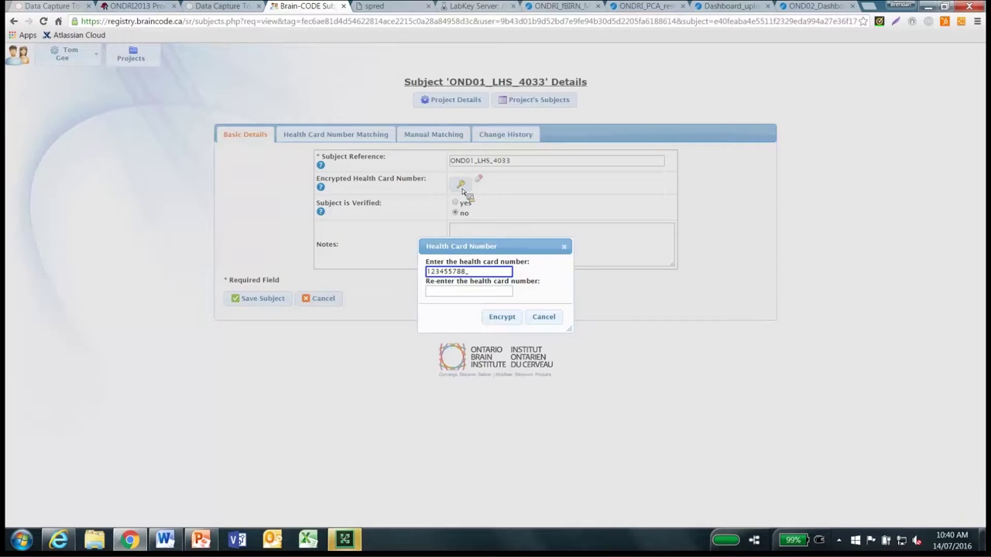
pyautogui.press('Tab')
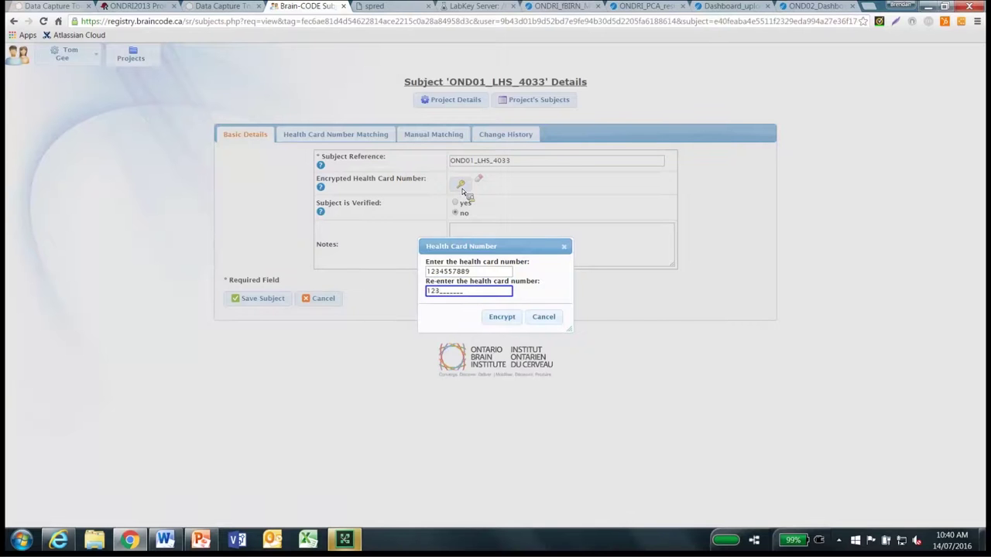
pyautogui.click(503, 317)
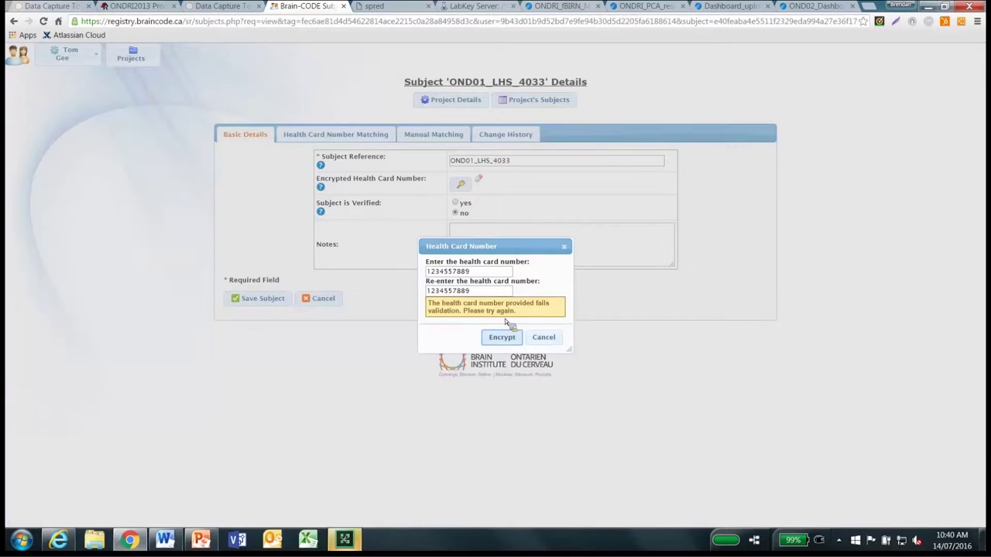
# Step: Replace it with a corrected health card number, confirm it, and encrypt it
pyautogui.doubleClick(498, 273)
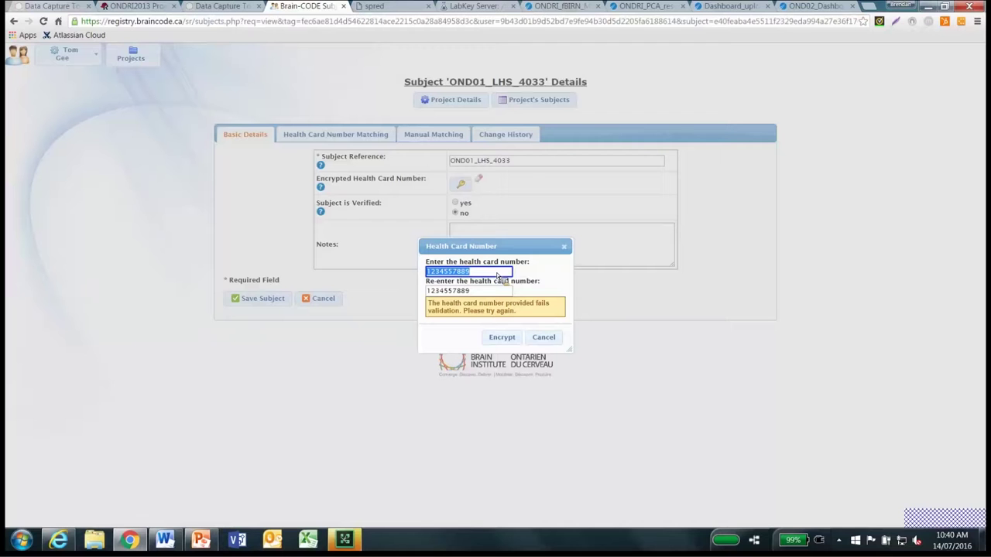
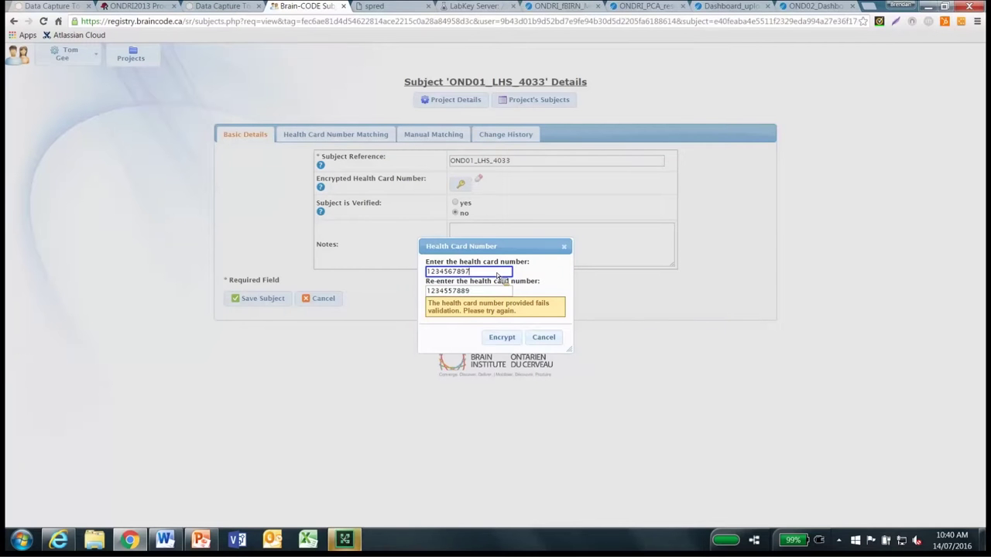
pyautogui.press('Tab')
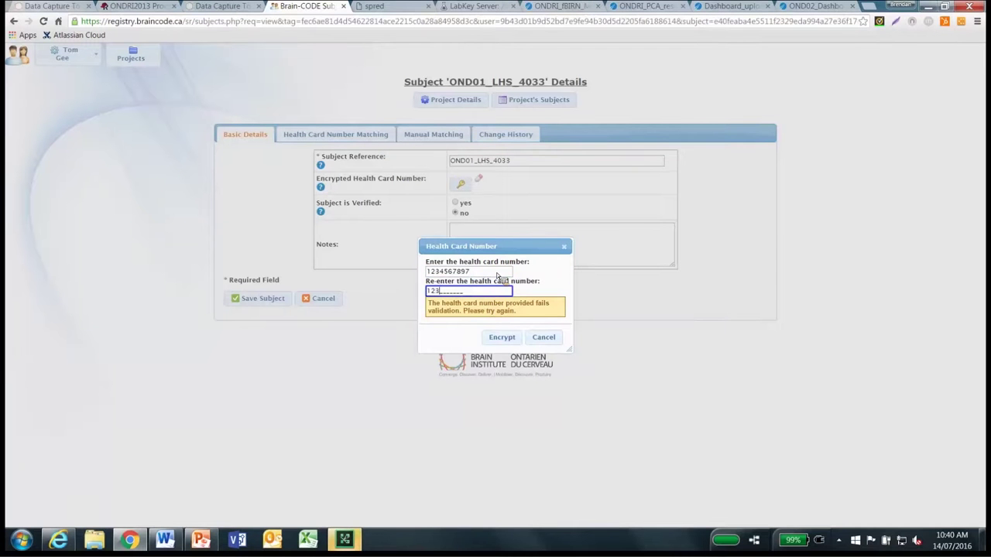
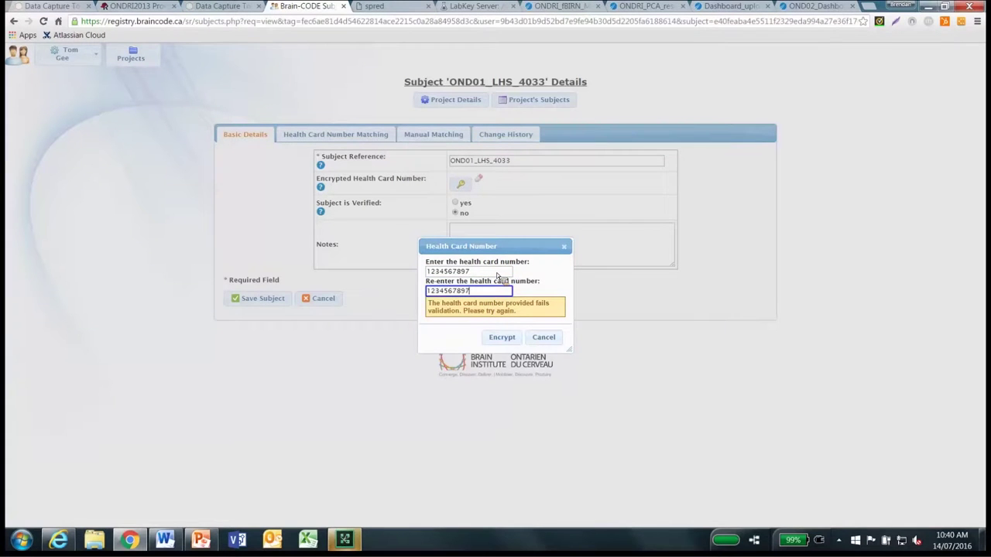
pyautogui.click(505, 339)
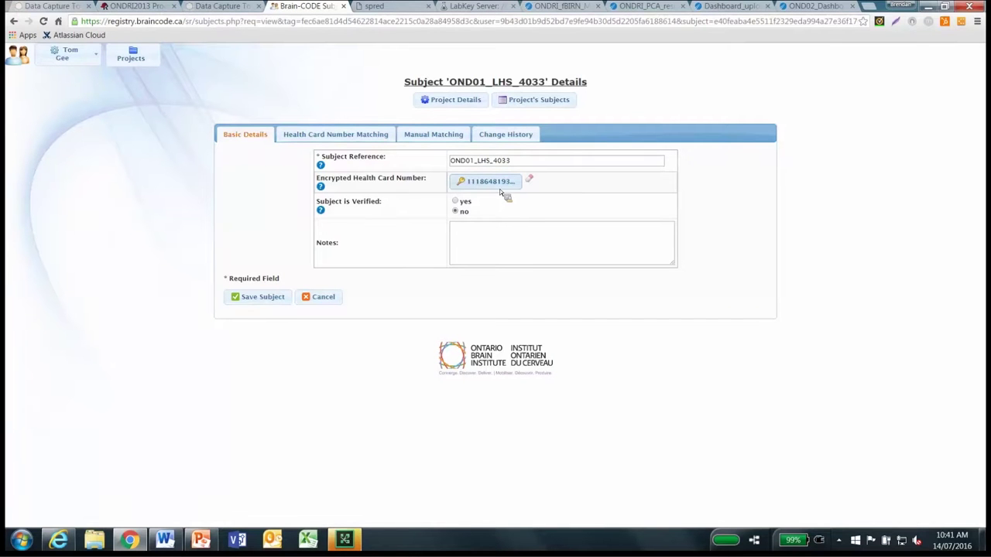
# Step: Save the subject, then review Test ONDRI's Programs and Users, leaving the user's role as Staff
pyautogui.click(277, 299)
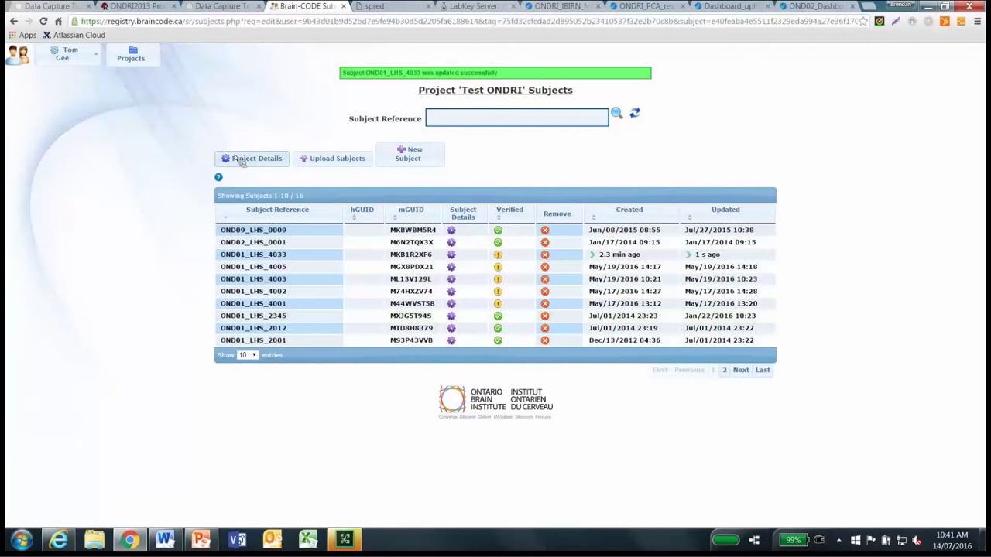
pyautogui.click(247, 159)
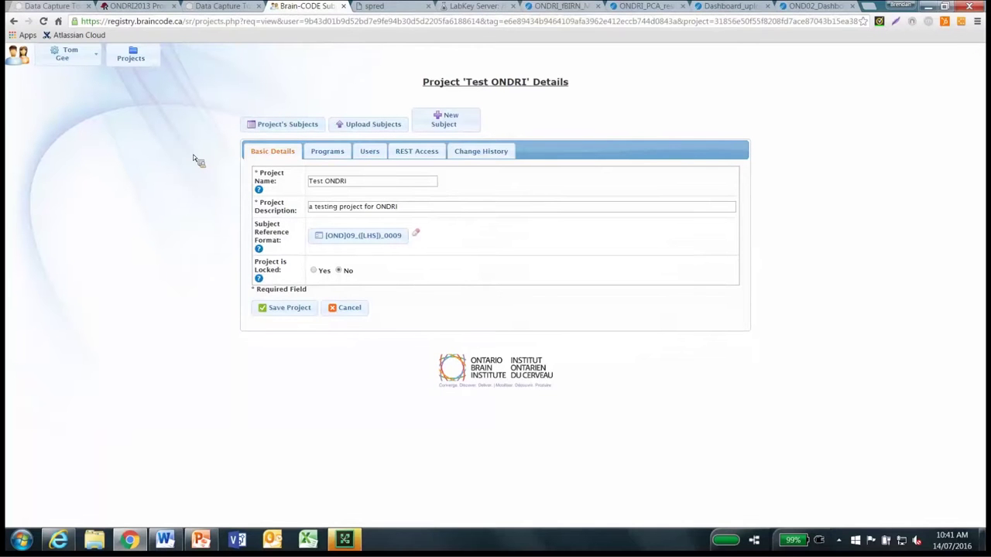
pyautogui.click(339, 152)
pyautogui.click(364, 152)
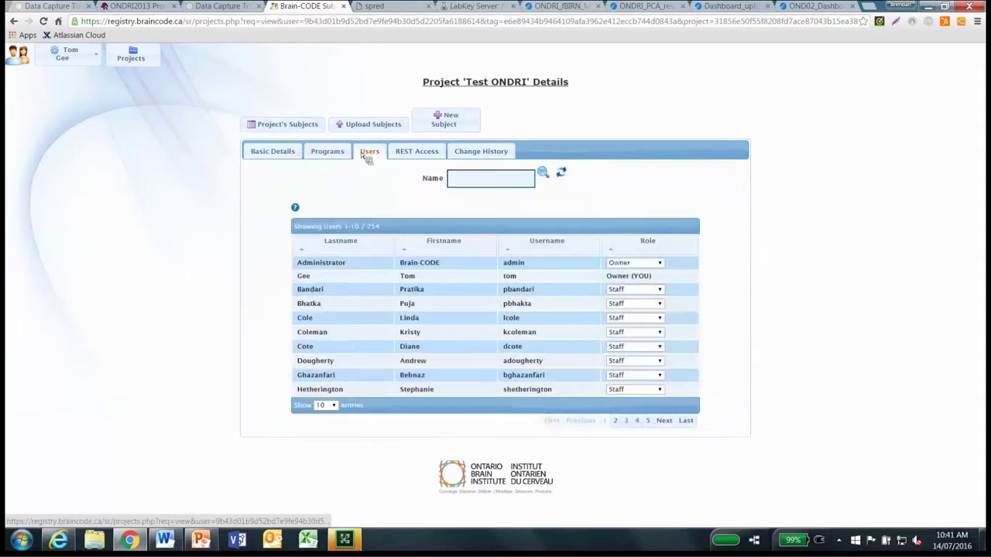
pyautogui.click(661, 292)
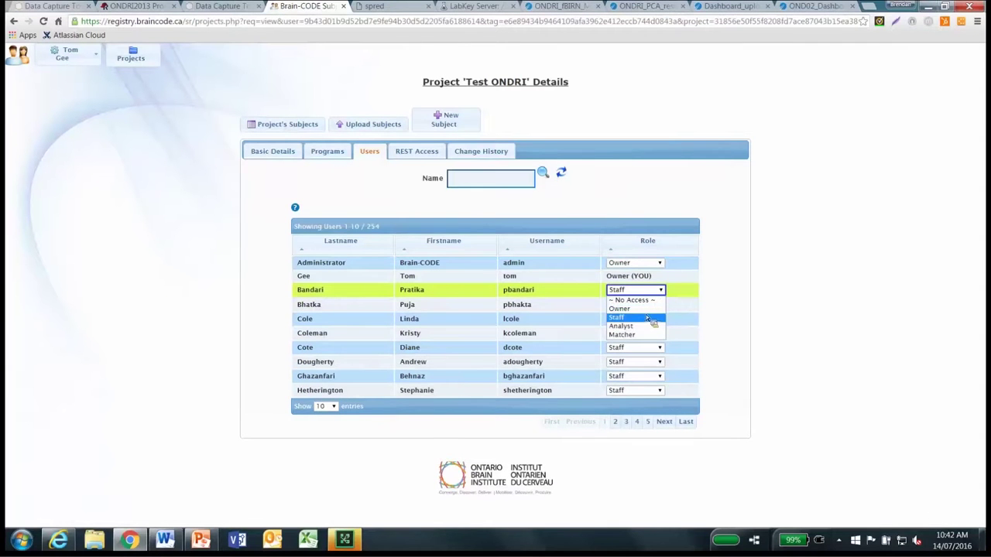
pyautogui.click(662, 335)
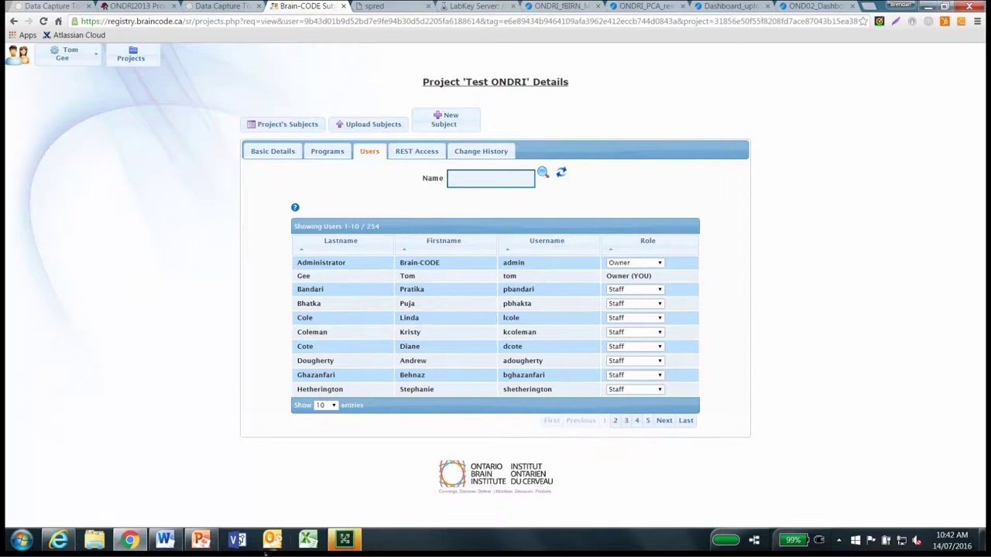
# Step: Present slide 10, 'Imaging Data Capture', as a full-screen PowerPoint slide show
pyautogui.click(200, 539)
pyautogui.click(113, 348)
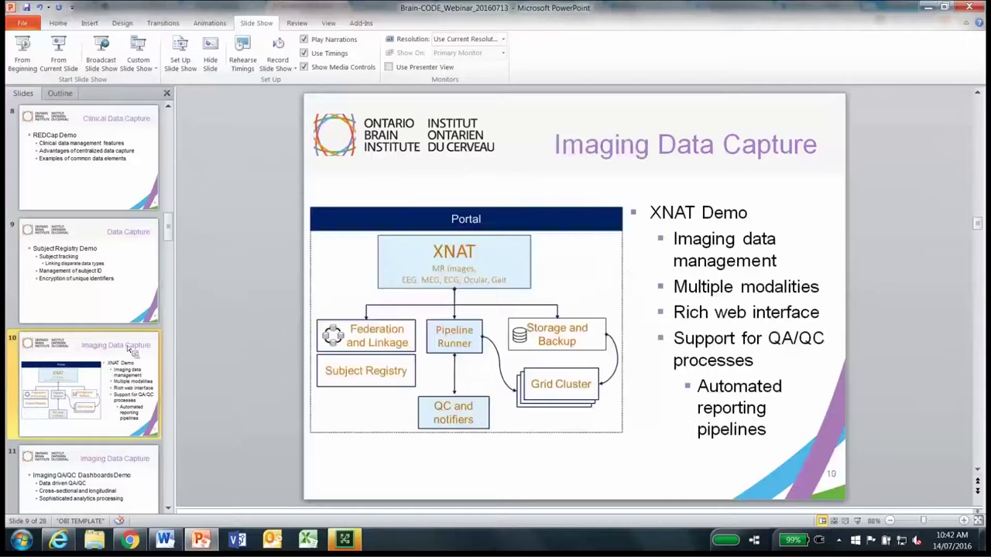
pyautogui.click(857, 521)
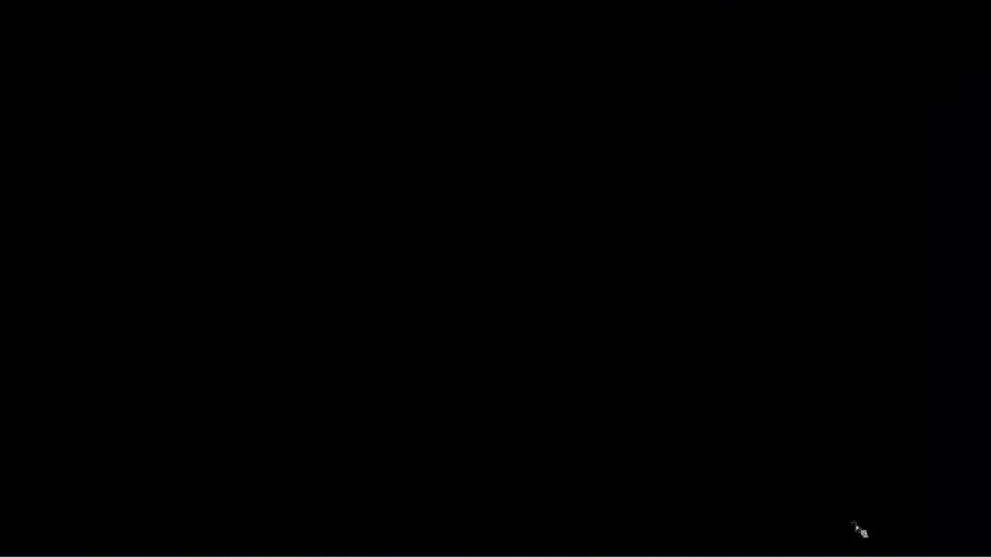